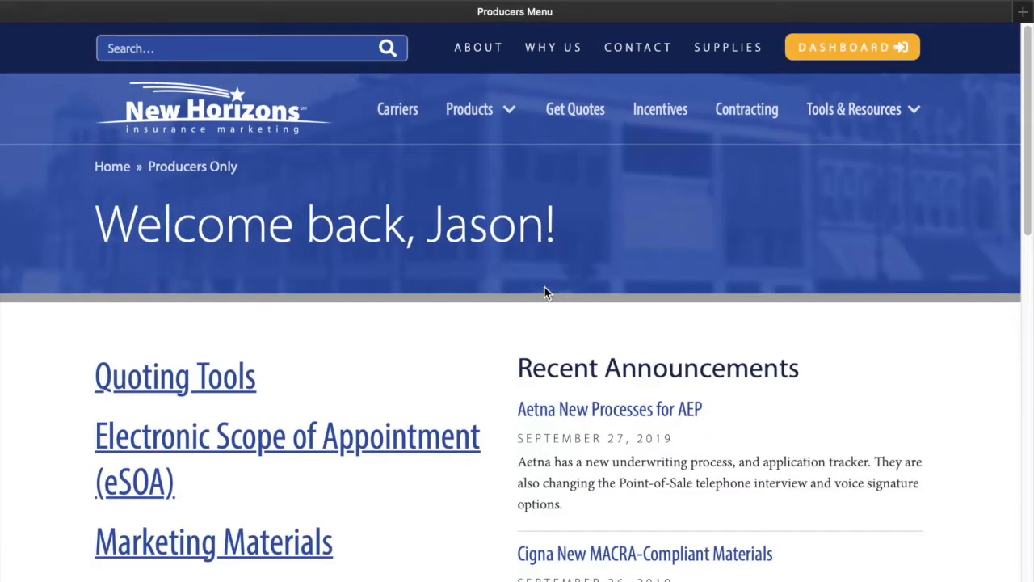
Go from the Producers page to the Electronic Scope of Appointment (eSOA) tool and start a new SOA
scroll(517, 335, down, 3)
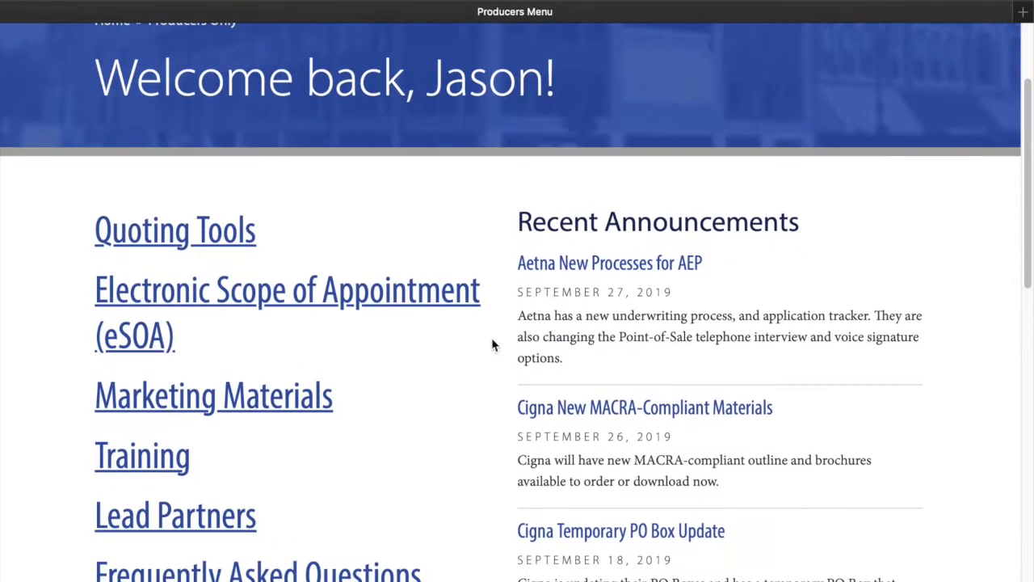
click(259, 309)
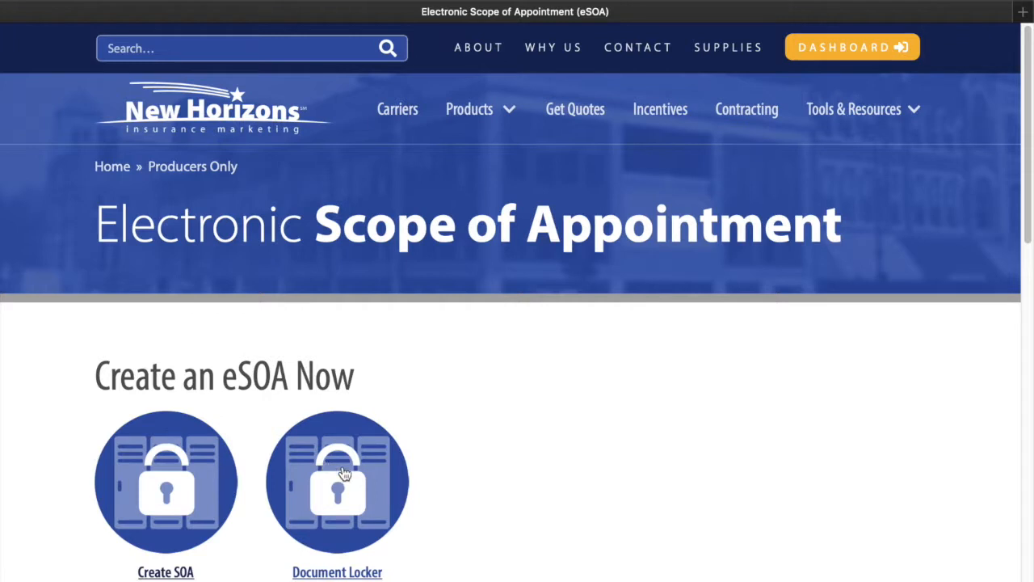
click(168, 499)
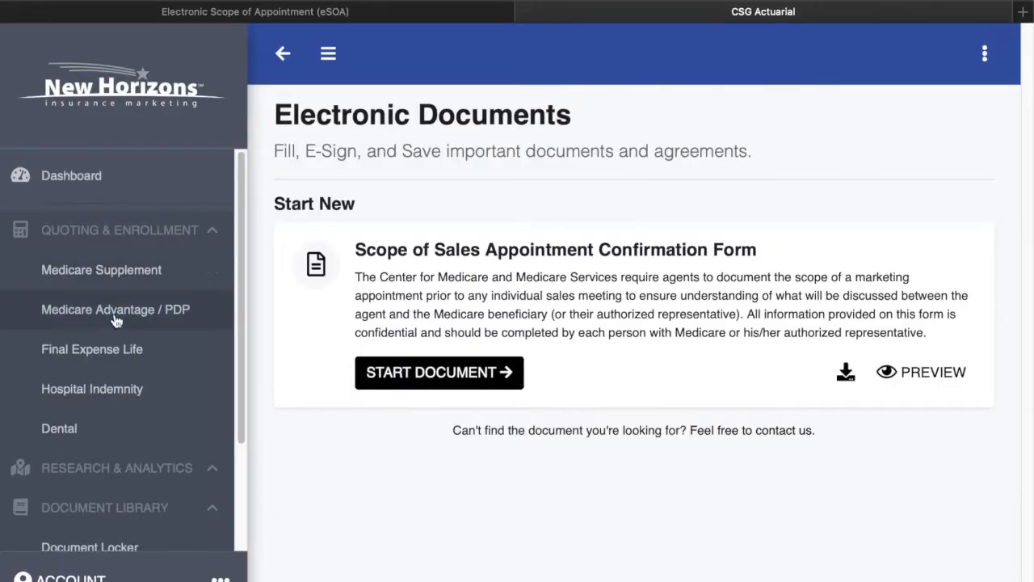
Begin a new Scope of Sales Appointment Confirmation Form in CSG Actuarial
scroll(116, 404, down, 2)
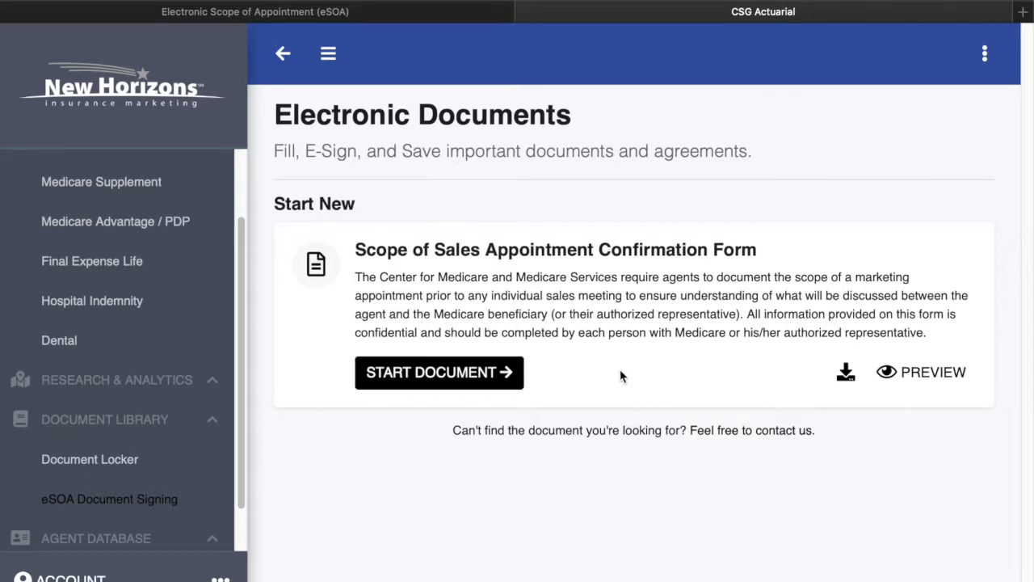
click(444, 384)
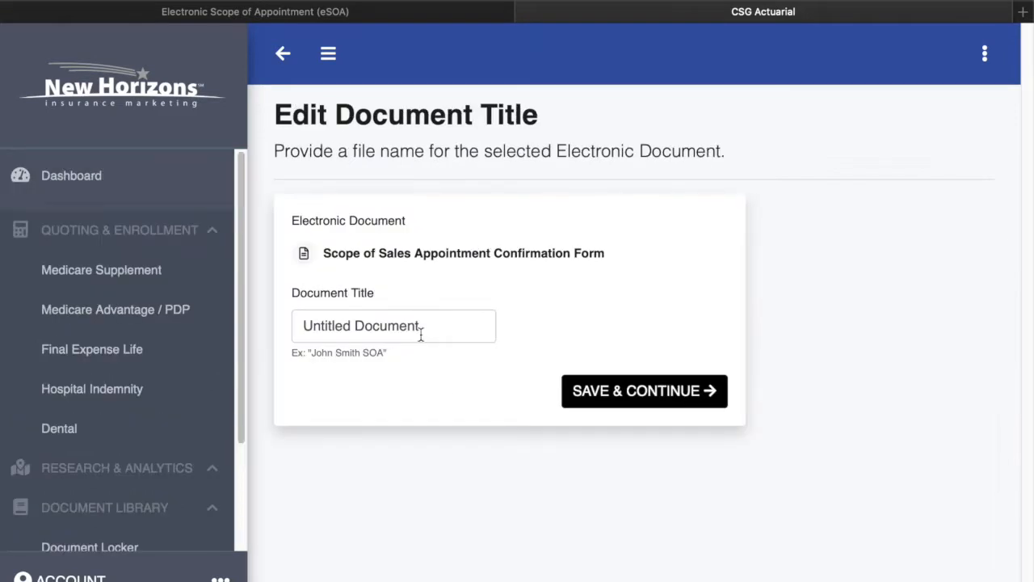
Replace 'Untitled Document' with the title 'Doe John 2019-10' and save it
triple_click(421, 332)
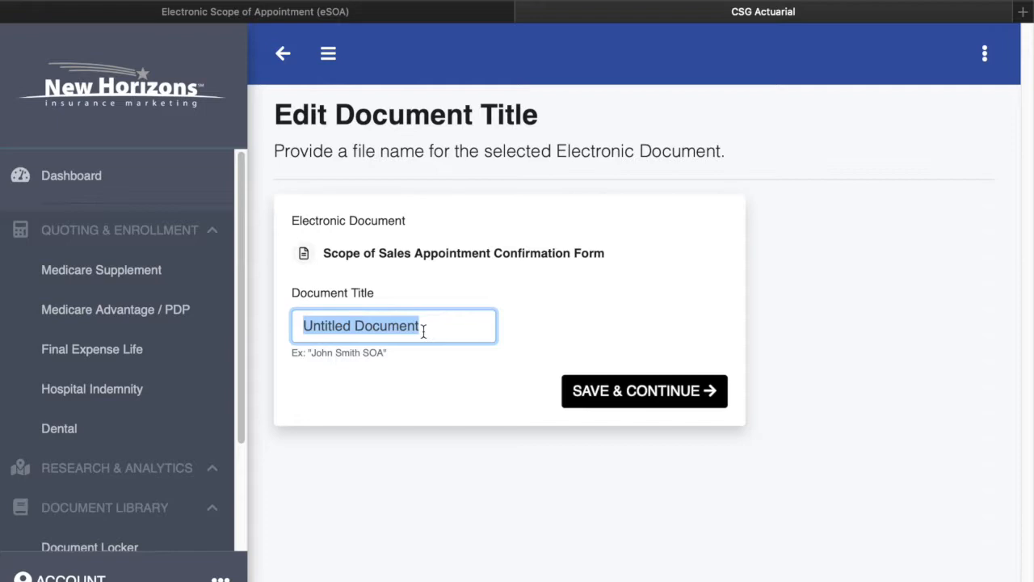
text(D)
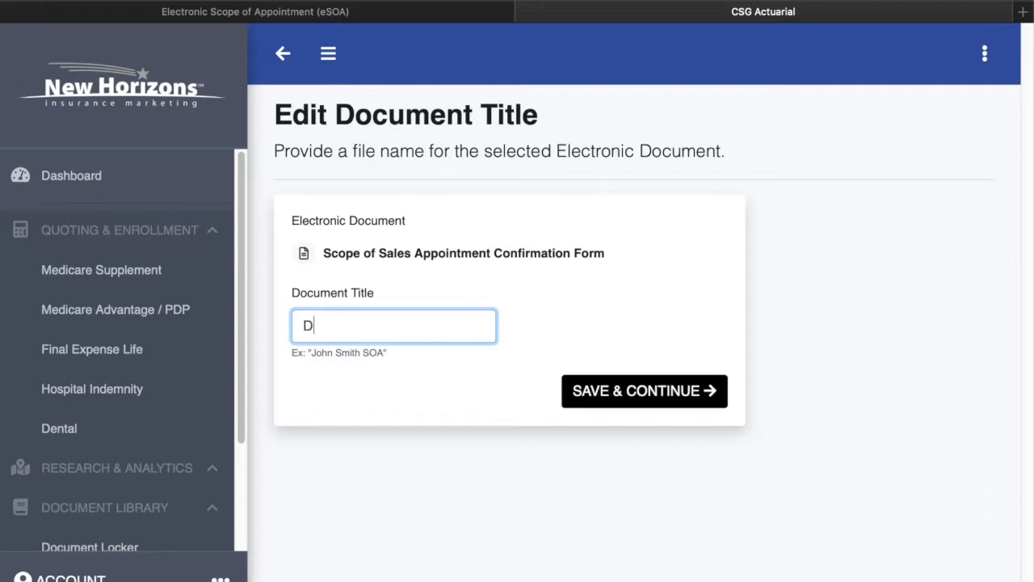
text(oe John 2019-10)
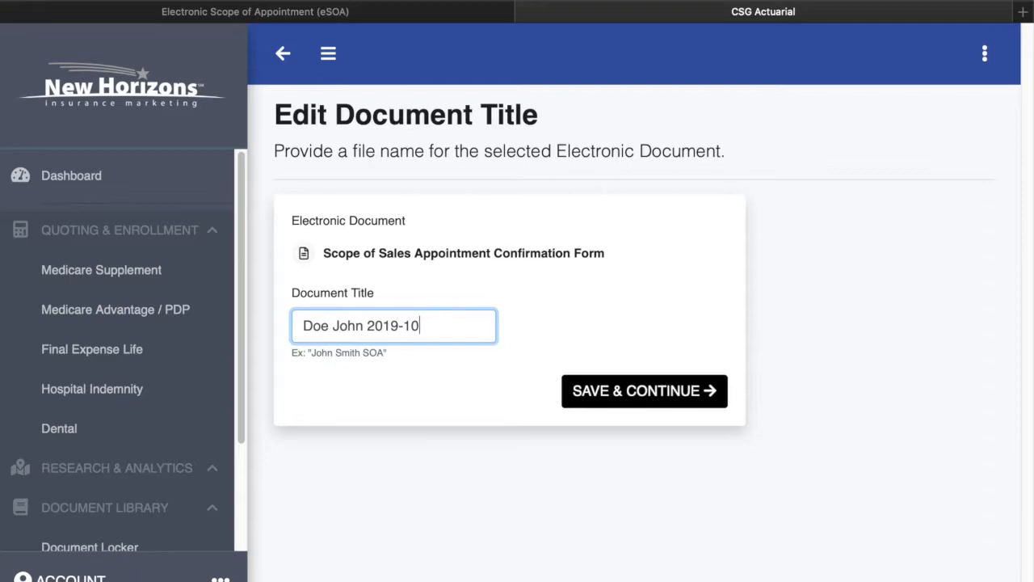
click(627, 399)
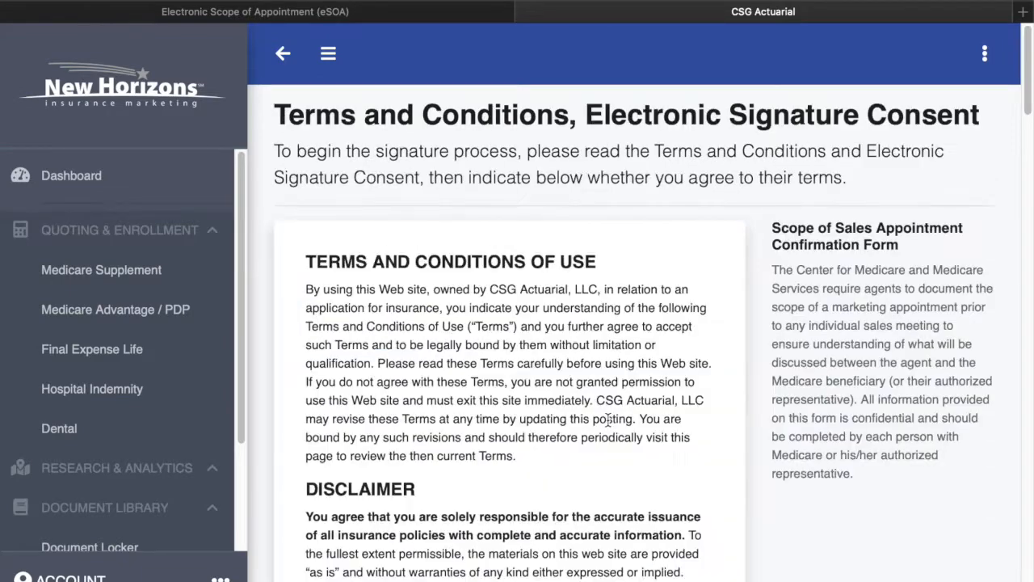
Agree to the e-signature terms and consent and continue
scroll(608, 419, down, 10)
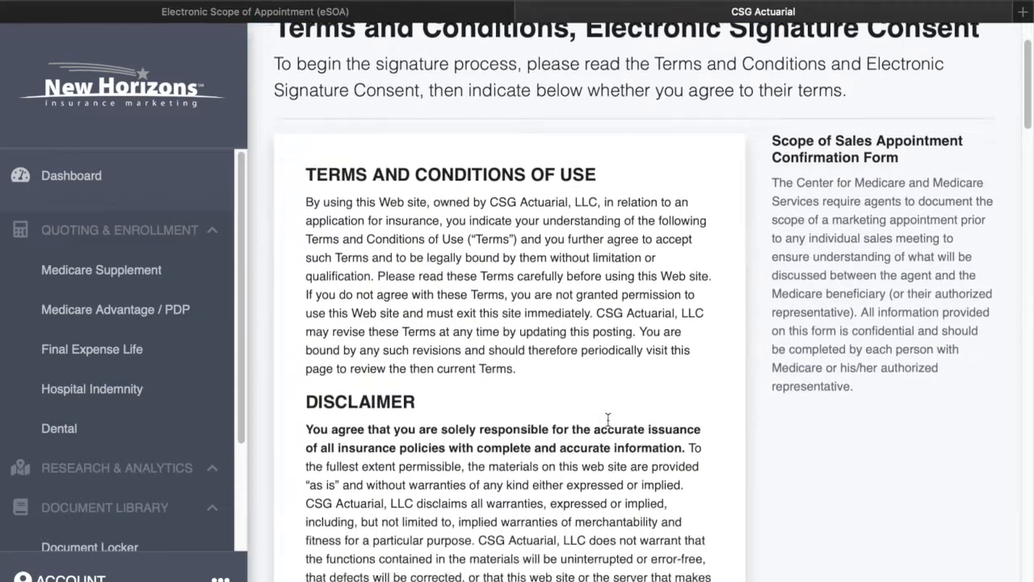
scroll(608, 419, down, 15)
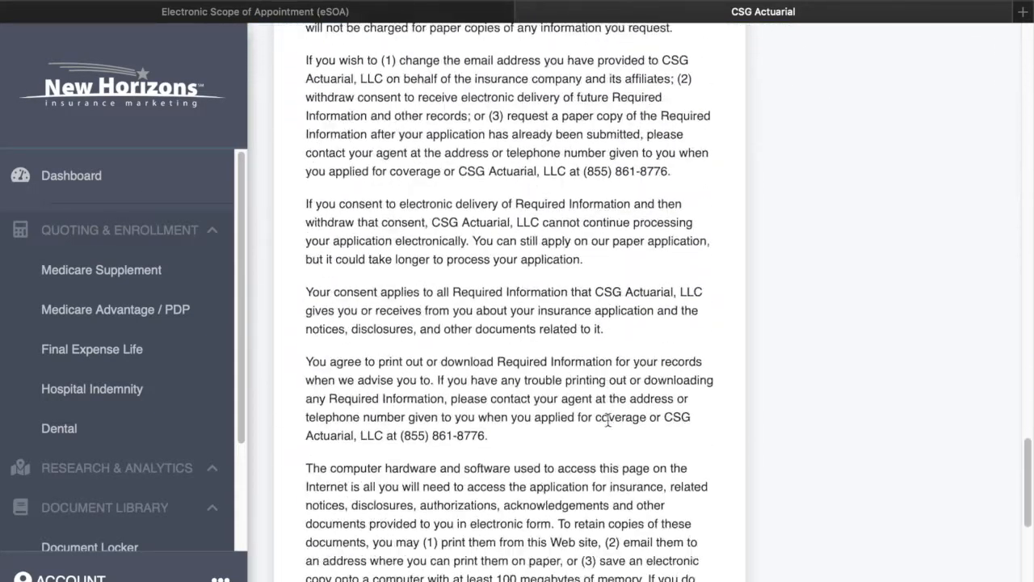
click(337, 491)
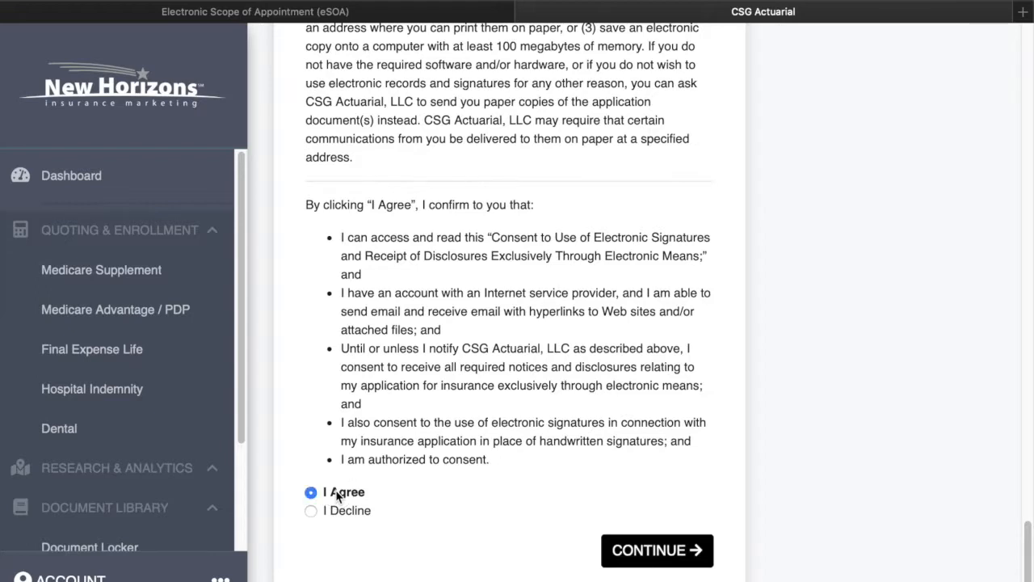
click(664, 553)
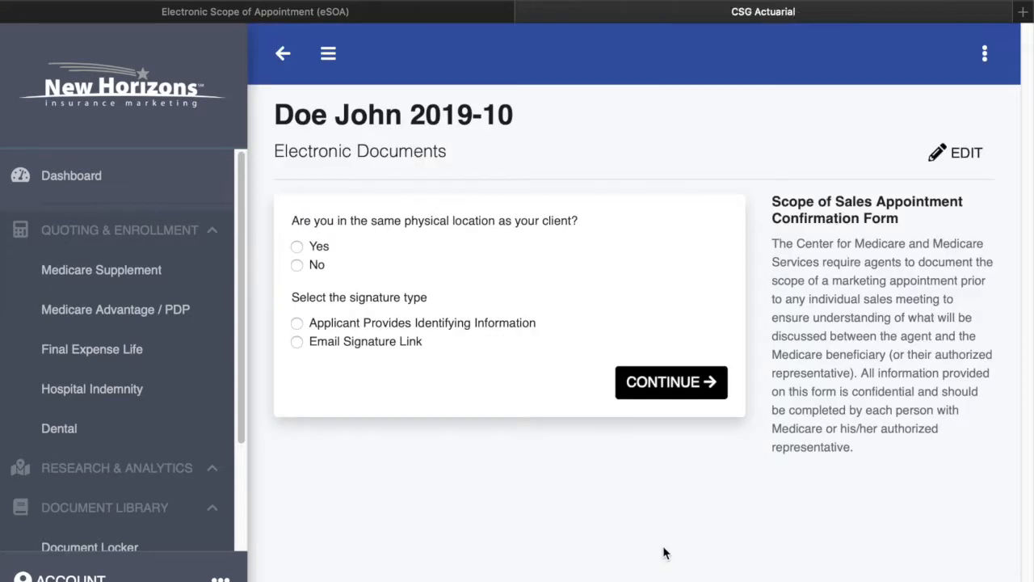
Choose same physical location and Applicant Provides Identifying Information as the signature type
click(328, 51)
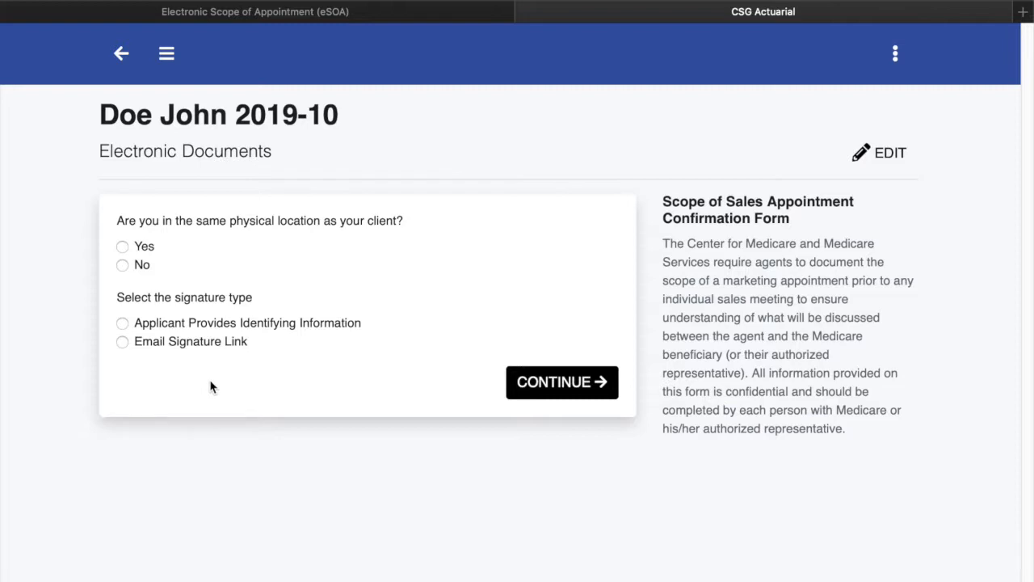
click(122, 247)
click(122, 324)
click(560, 387)
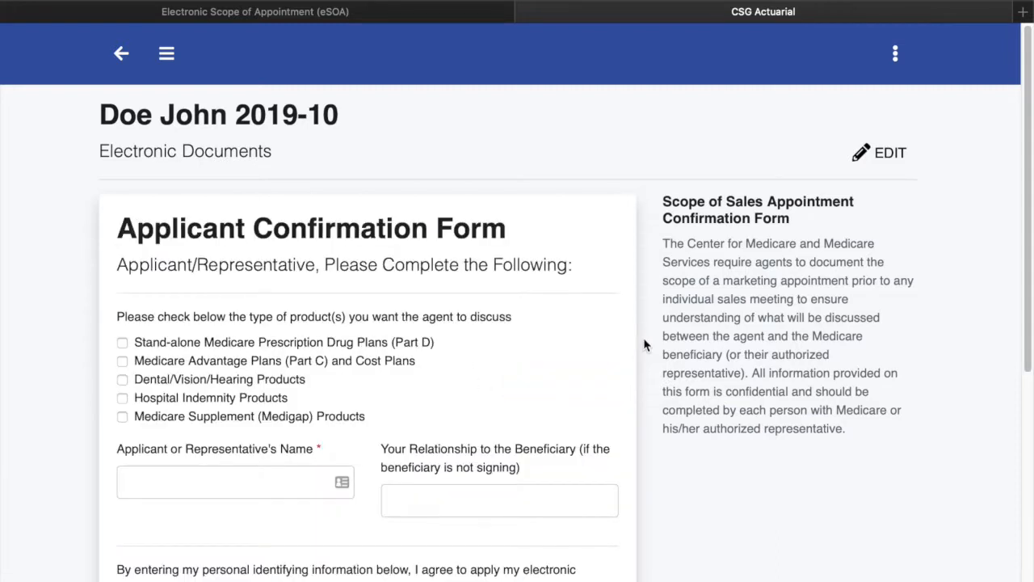
Select Part D, Medicare Advantage Part C/Cost Plans and Hospital Indemnity products
scroll(644, 345, down, 5)
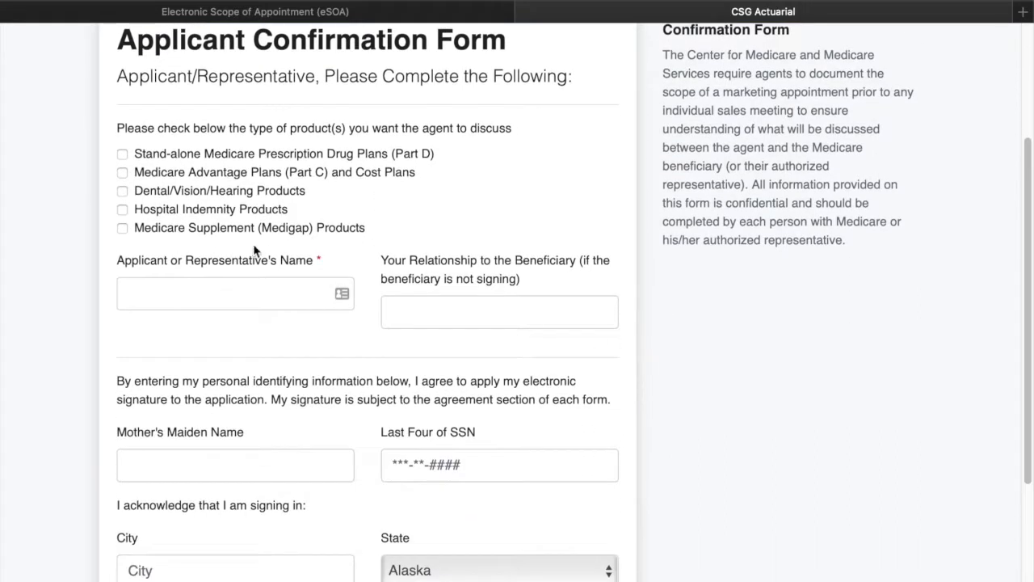
click(122, 155)
click(122, 172)
click(121, 209)
Enter the applicant's name, mother's maiden name and last four SSN digits
click(223, 293)
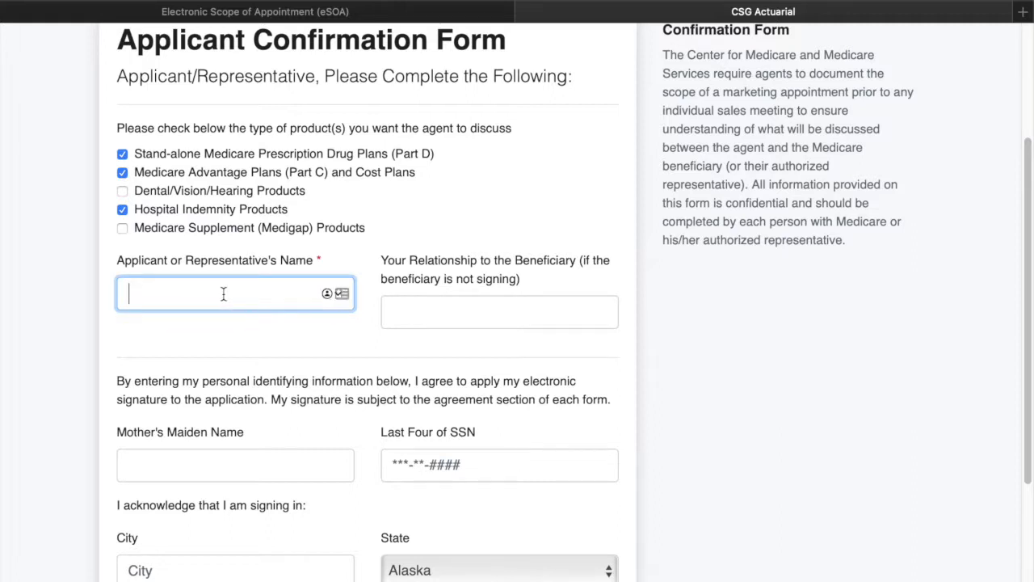
text(John Doe)
scroll(229, 367, down, 5)
click(230, 282)
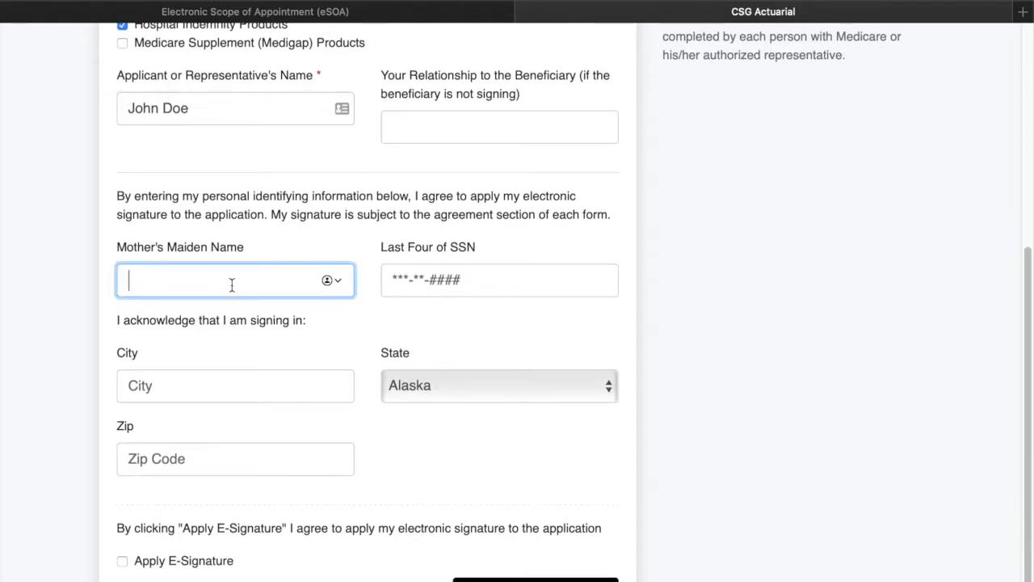
text(Jones)
key(Tab)
text(1234)
Fill in the signing location's city, state and zip code
key(Tab)
text(Decatur)
key(Tab)
text(il)
key(Tab)
text(62523)
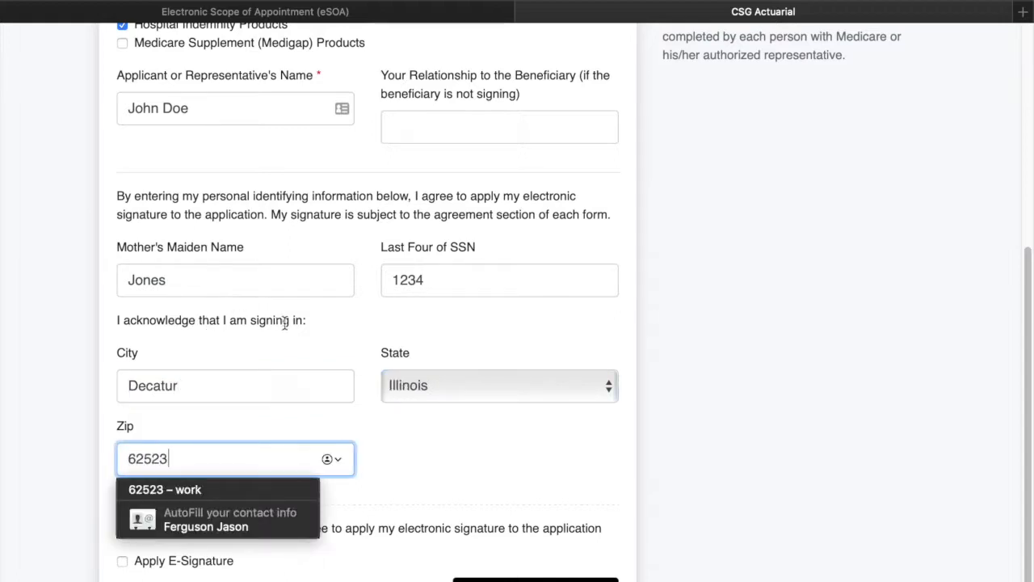
click(286, 324)
Apply the applicant's e-signature and sign the applicant section
scroll(320, 334, down, 1)
click(122, 532)
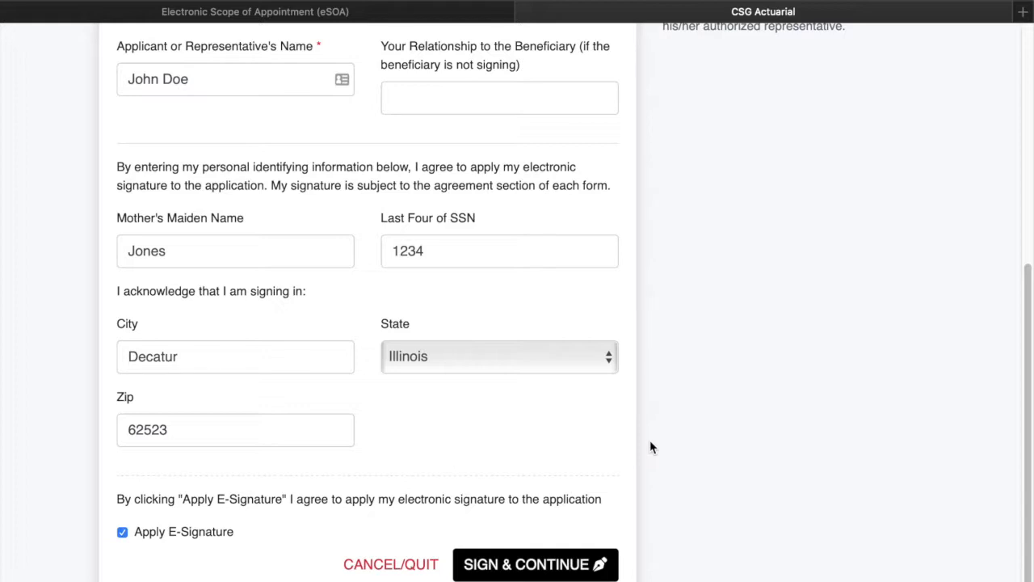
click(534, 569)
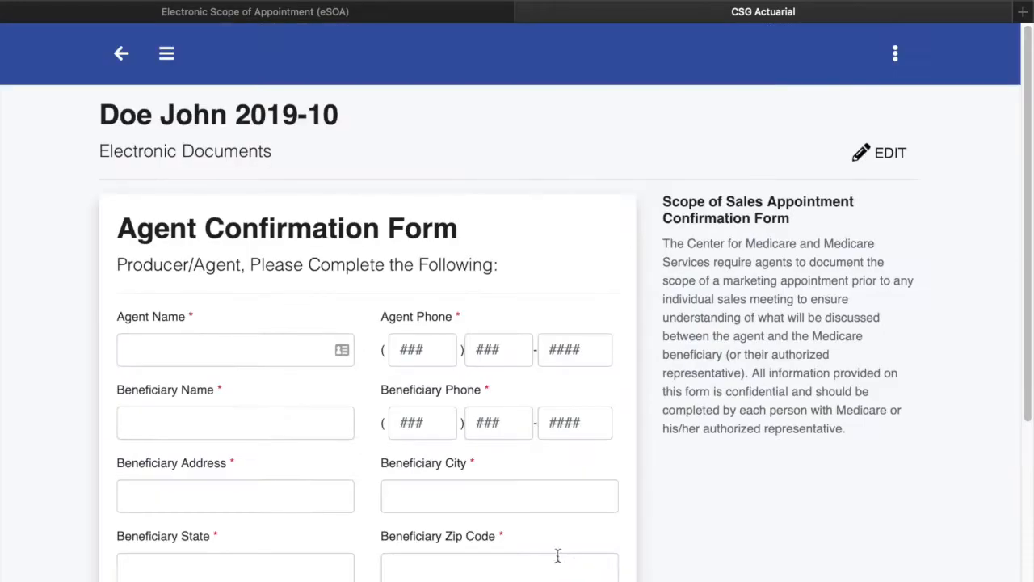
Fill in the agent and beneficiary names, accepting the autofilled details
scroll(557, 558, down, 4)
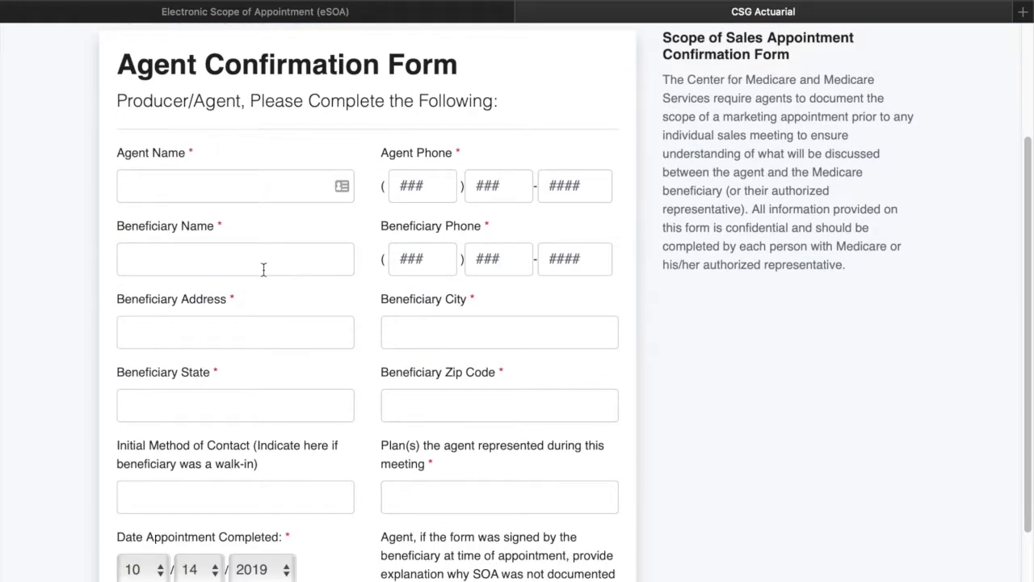
click(208, 179)
text(Jason)
key(Tab)
text(John)
key(Tab)
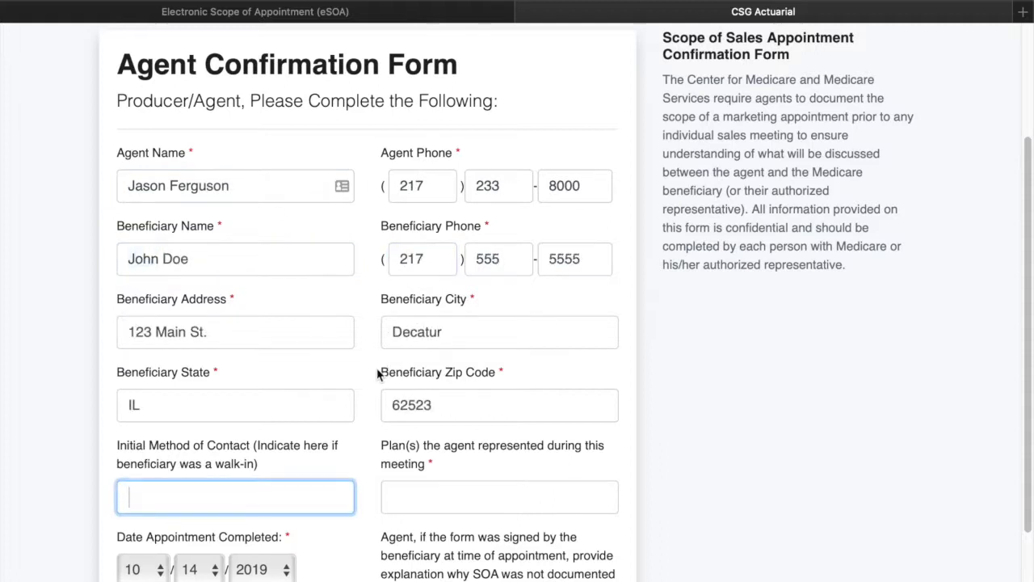
Enter 'walk in' as contact method and 'Lasso, Wellcare' as plans, then submit the form
text(walk in)
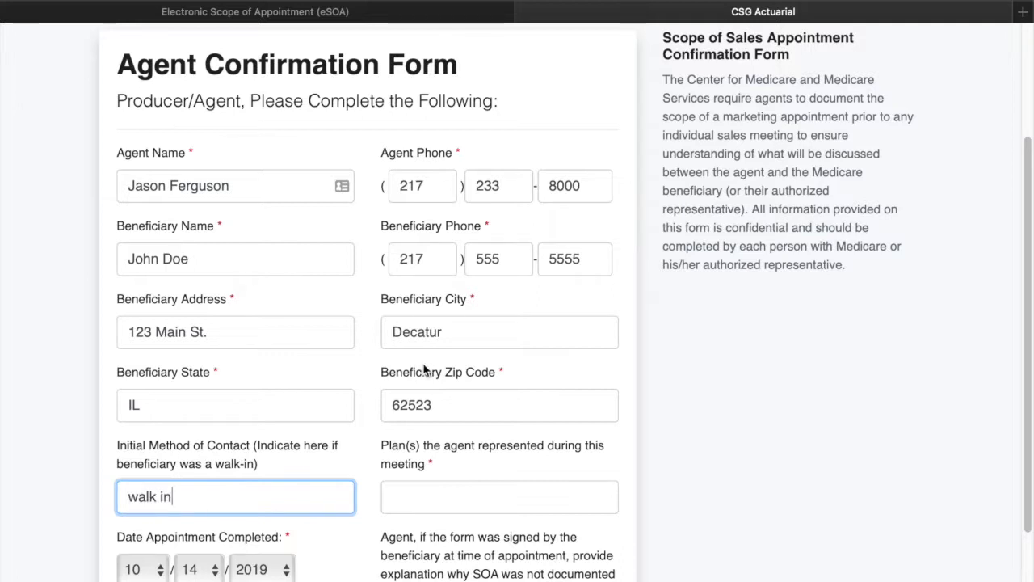
click(473, 487)
text(L)
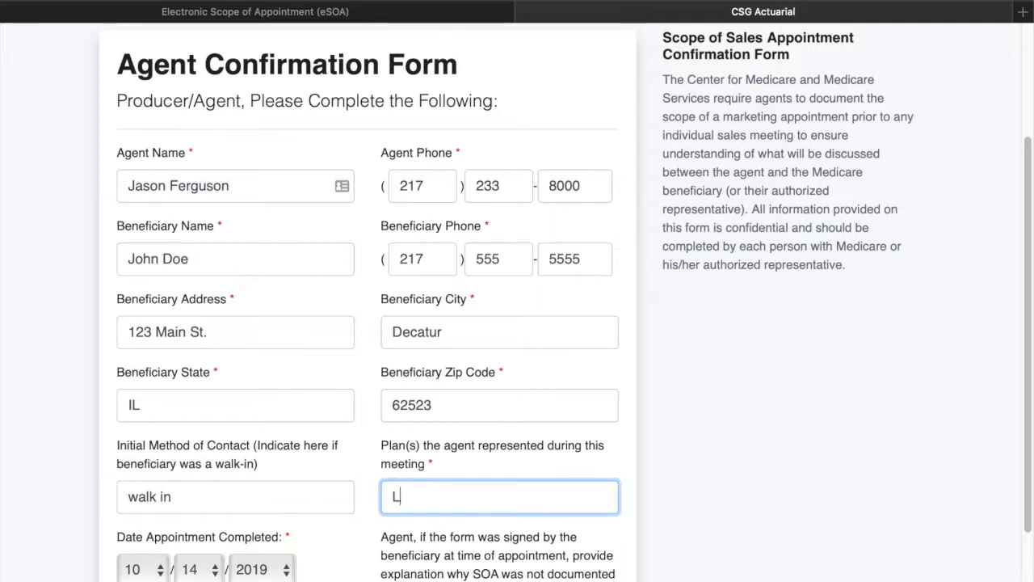
text(asso, Wellcare)
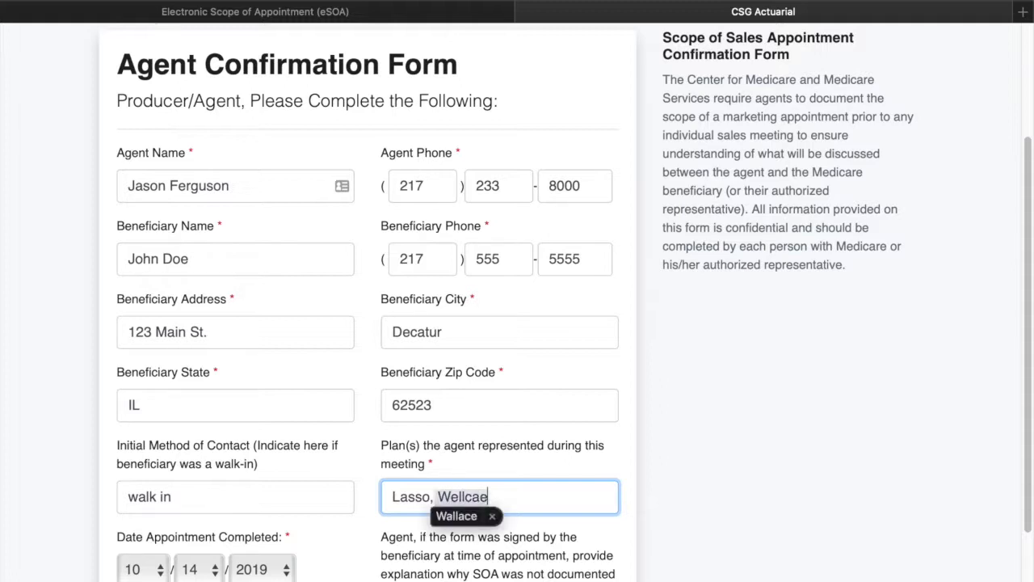
key(Tab)
scroll(606, 485, down, 3)
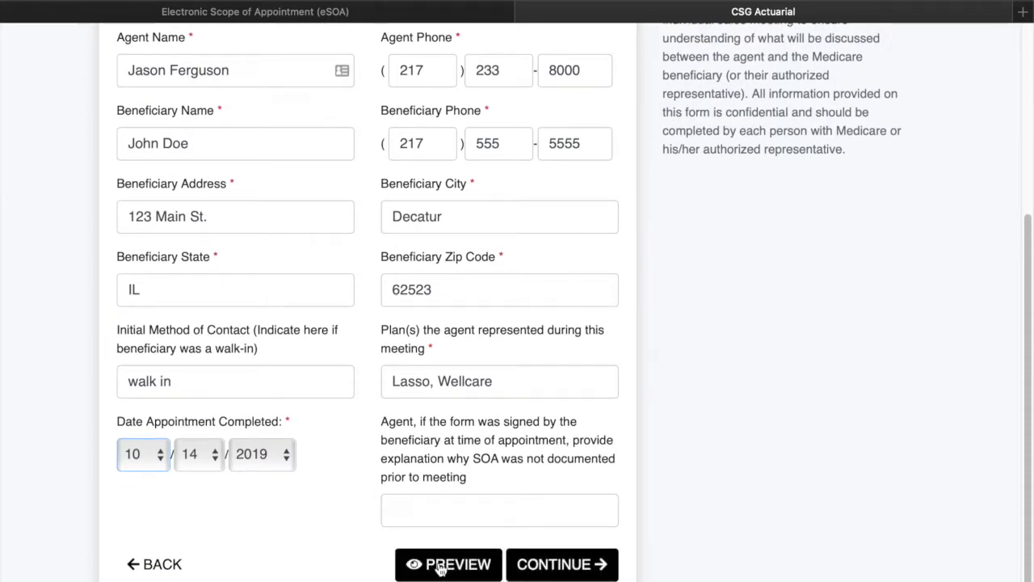
click(565, 566)
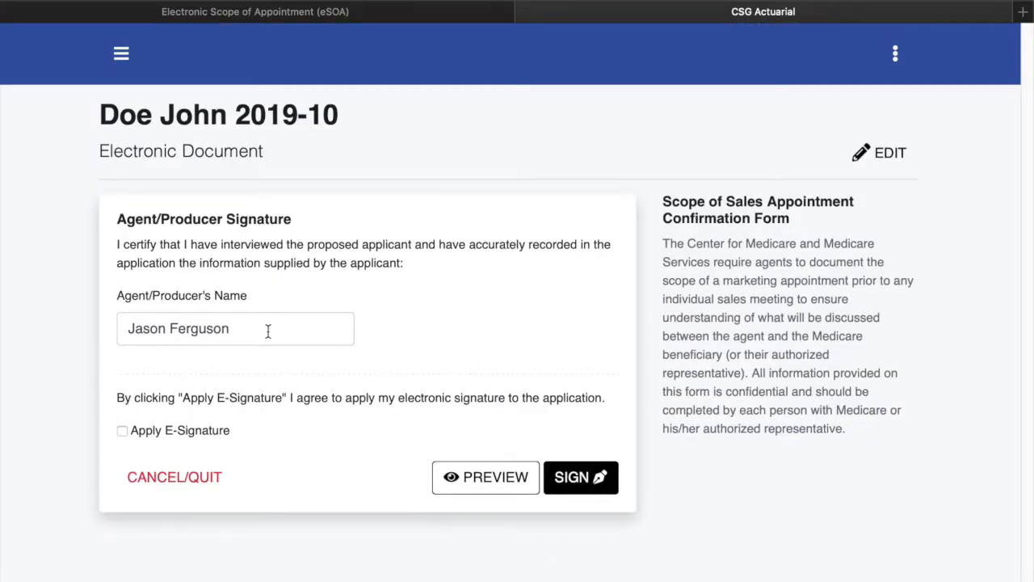
click(122, 432)
click(591, 478)
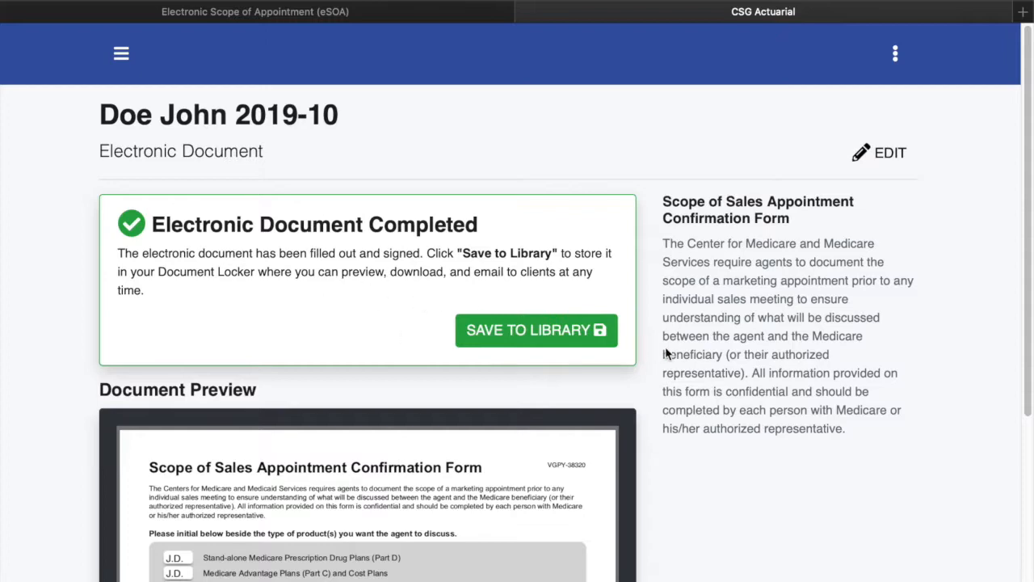
scroll(664, 356, down, 4)
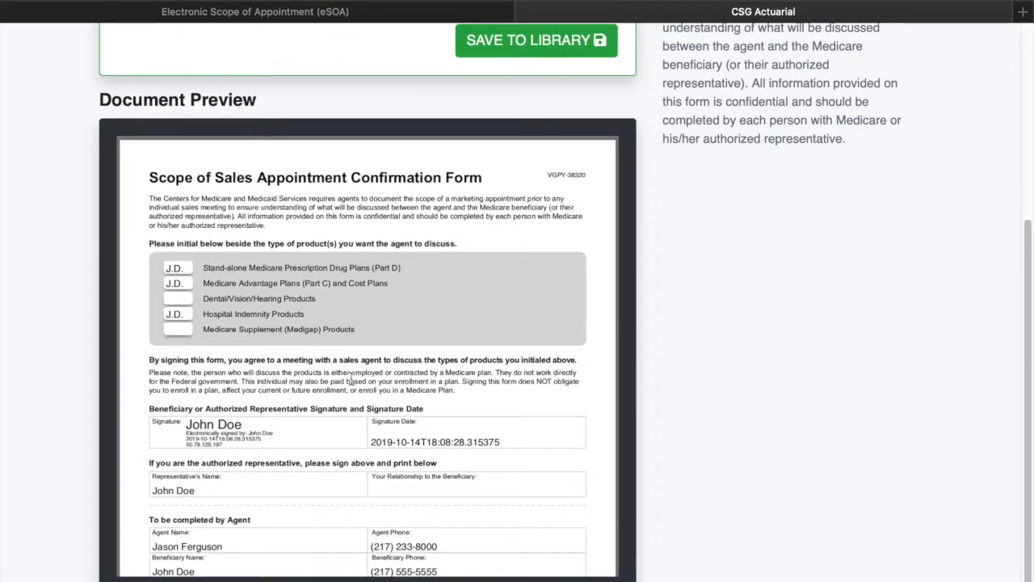
scroll(274, 341, down, 1)
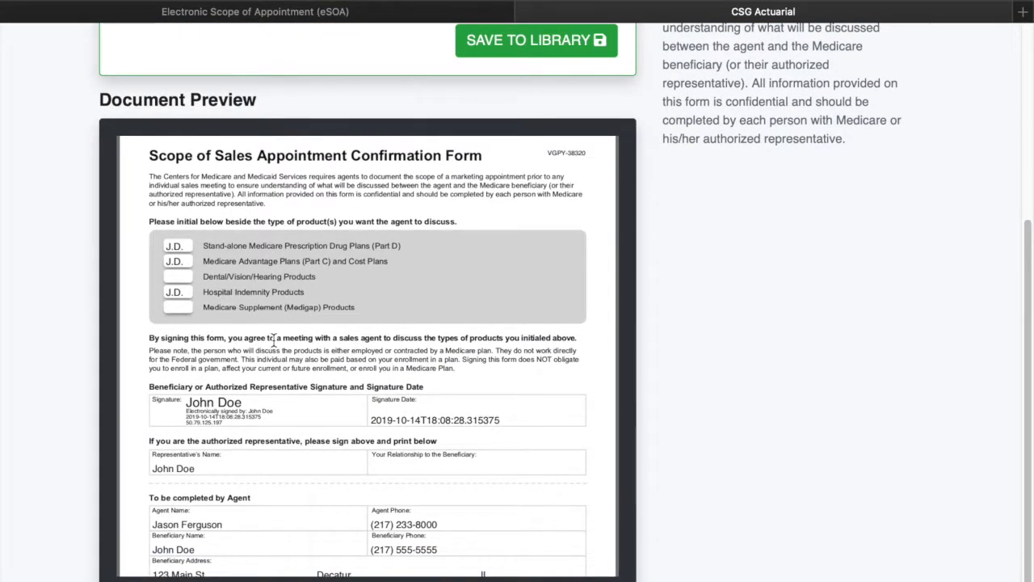
scroll(285, 340, down, 3)
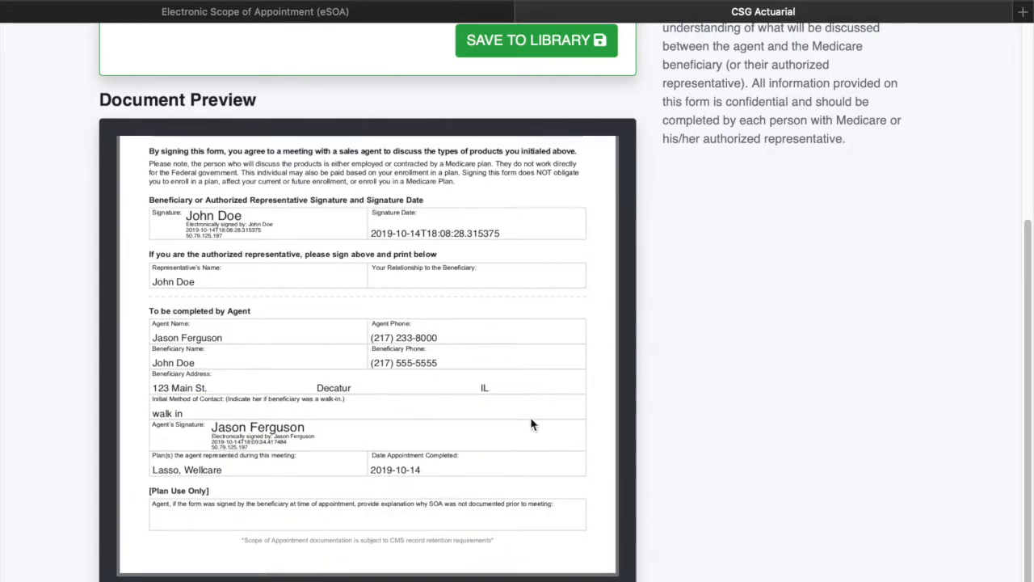
scroll(646, 337, up, 5)
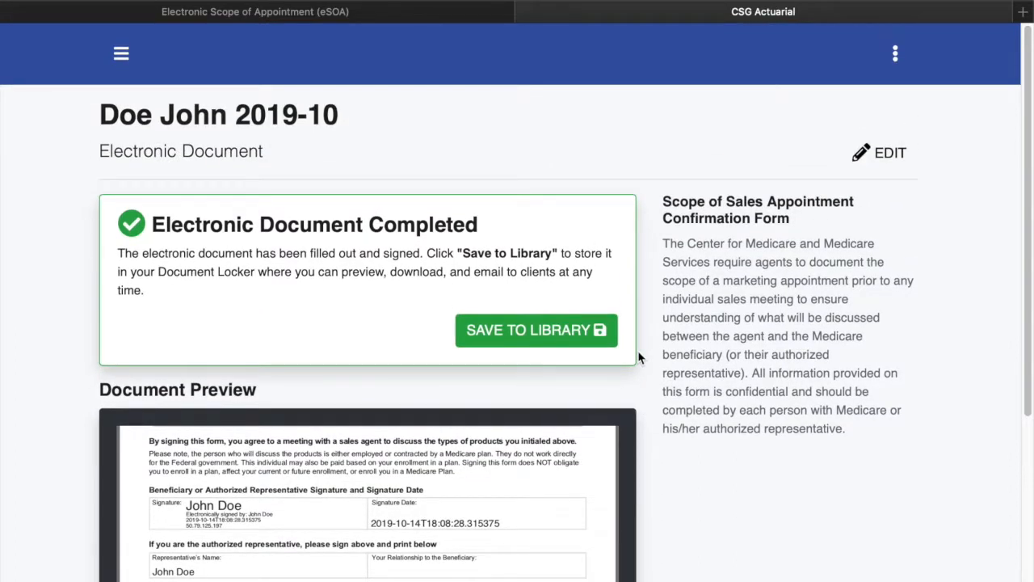
Save the form to the Document Locker, then start and cancel a '2020' folder
click(543, 336)
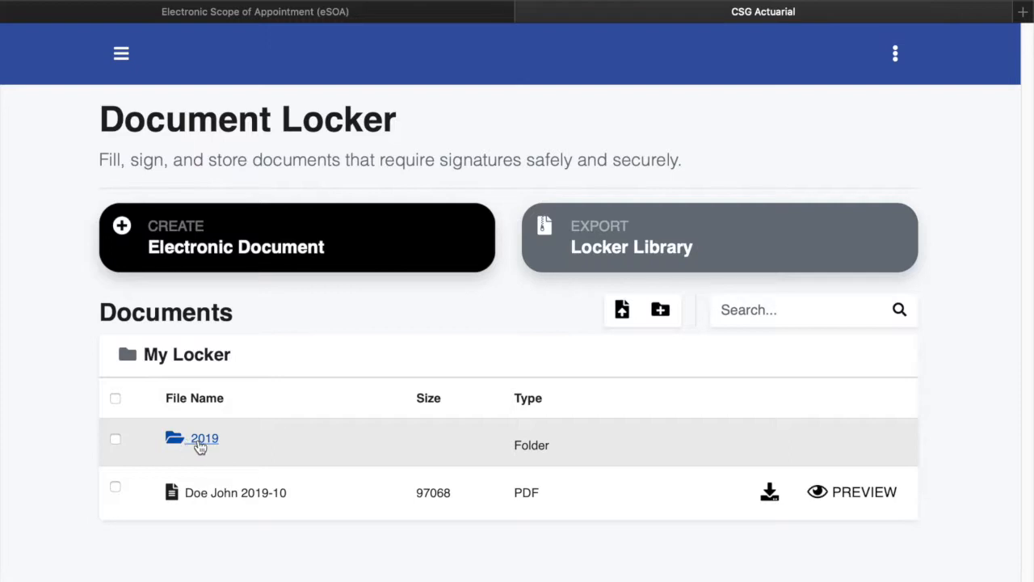
click(661, 311)
click(482, 323)
text(2020)
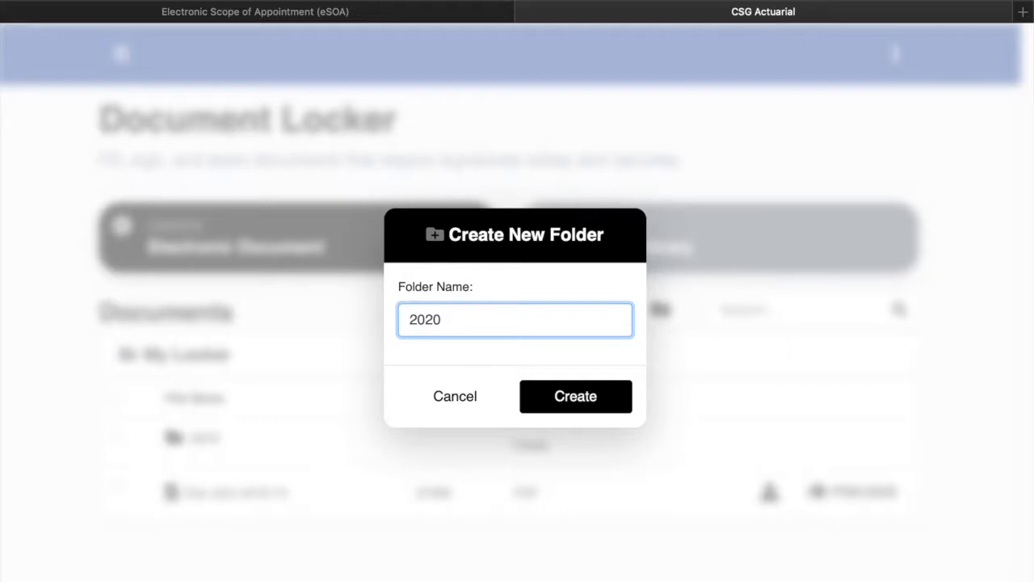
click(471, 404)
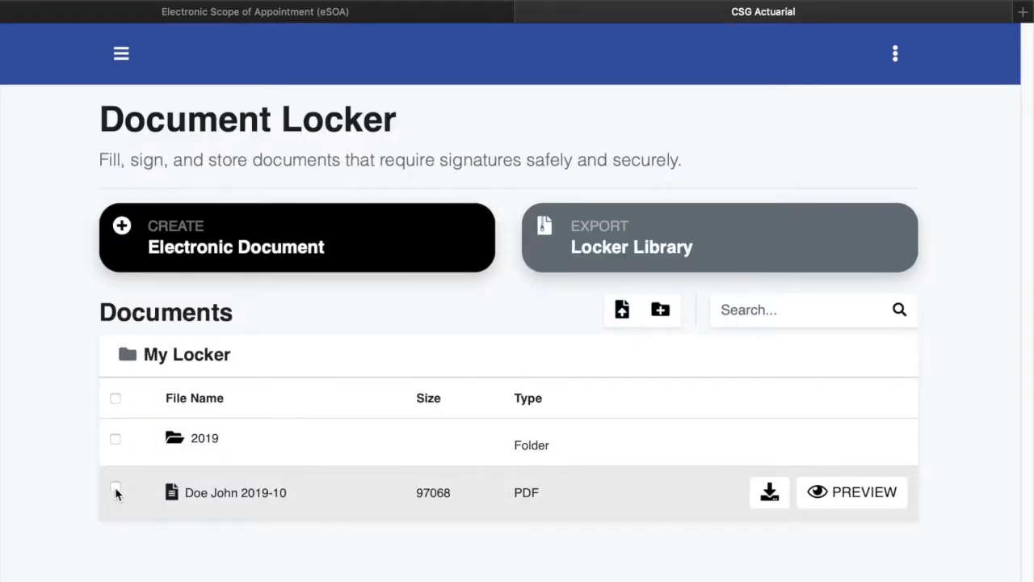
Move Doe John 2019-10 into the 2019 folder
click(115, 487)
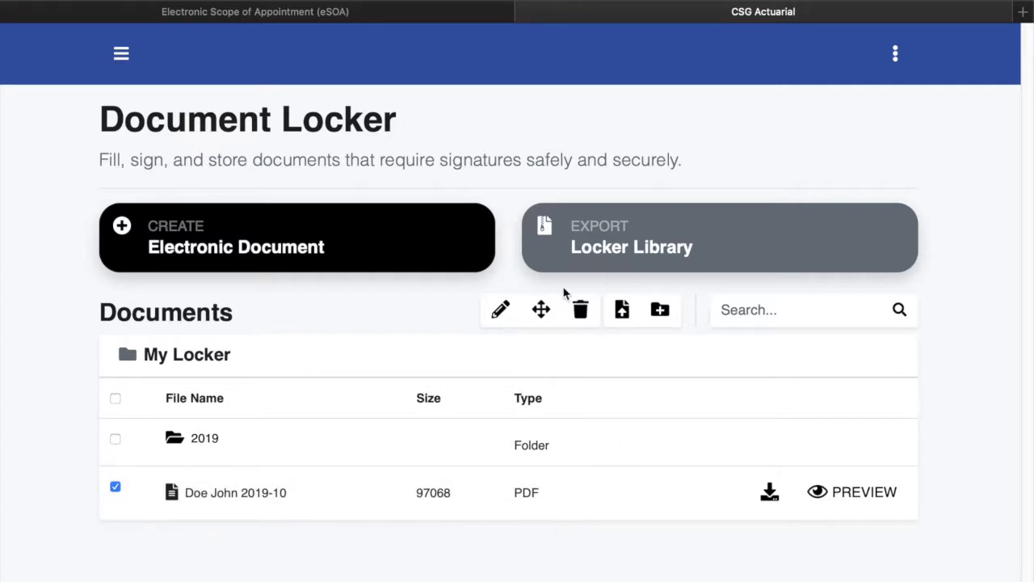
click(542, 311)
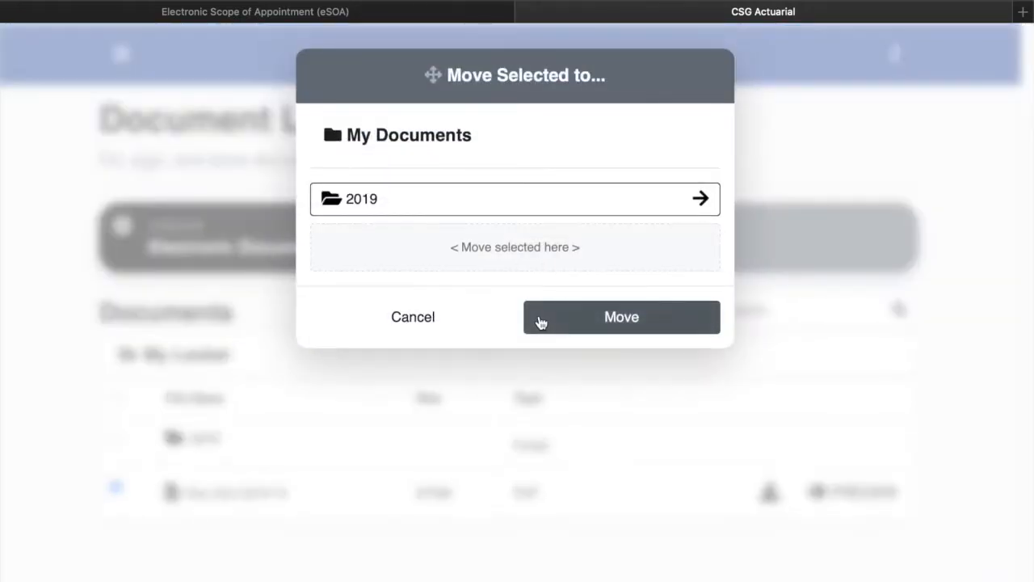
click(517, 208)
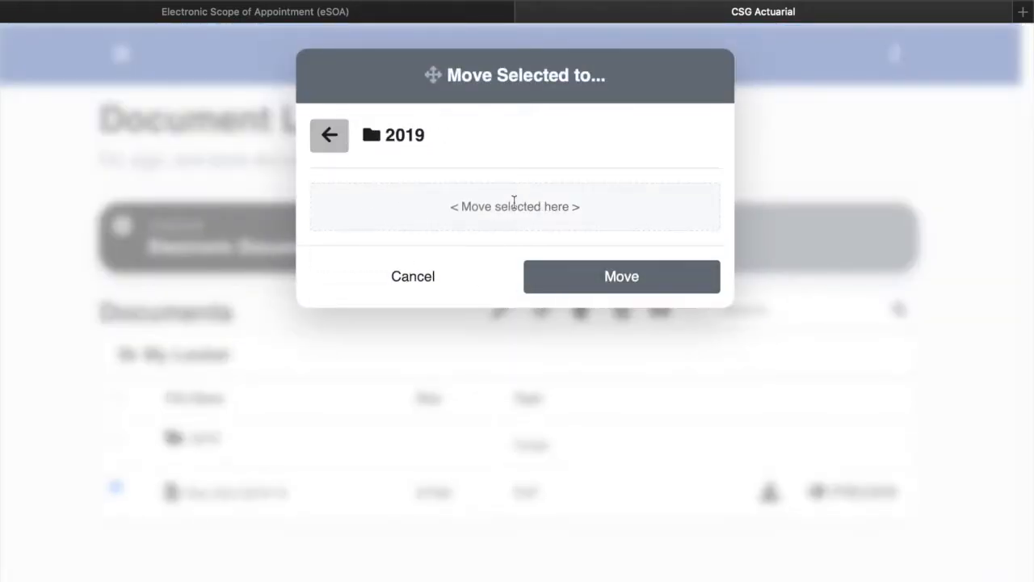
click(618, 271)
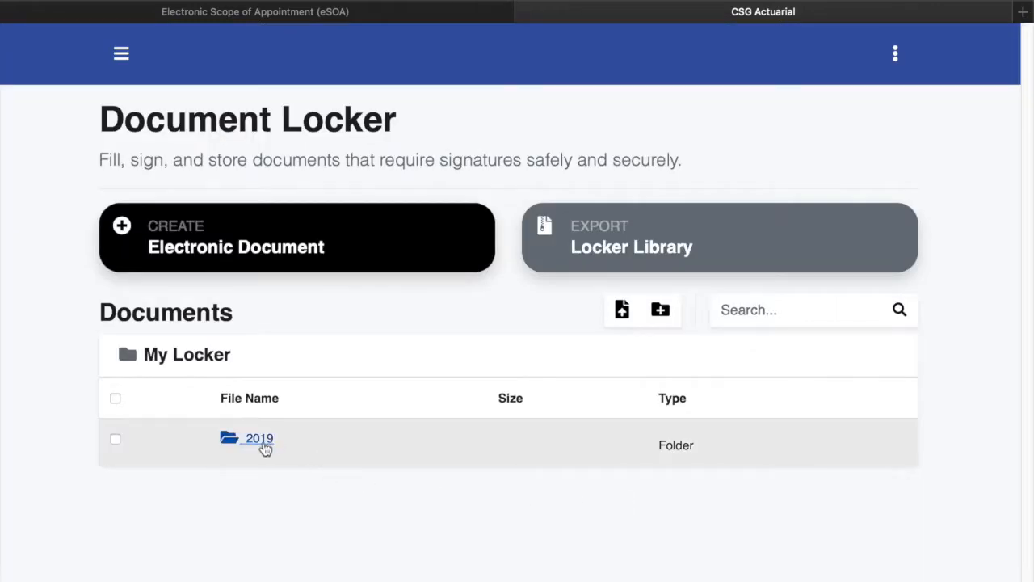
Confirm Doe John 2019-10 sits in the 2019 folder, then begin a new electronic document
click(260, 440)
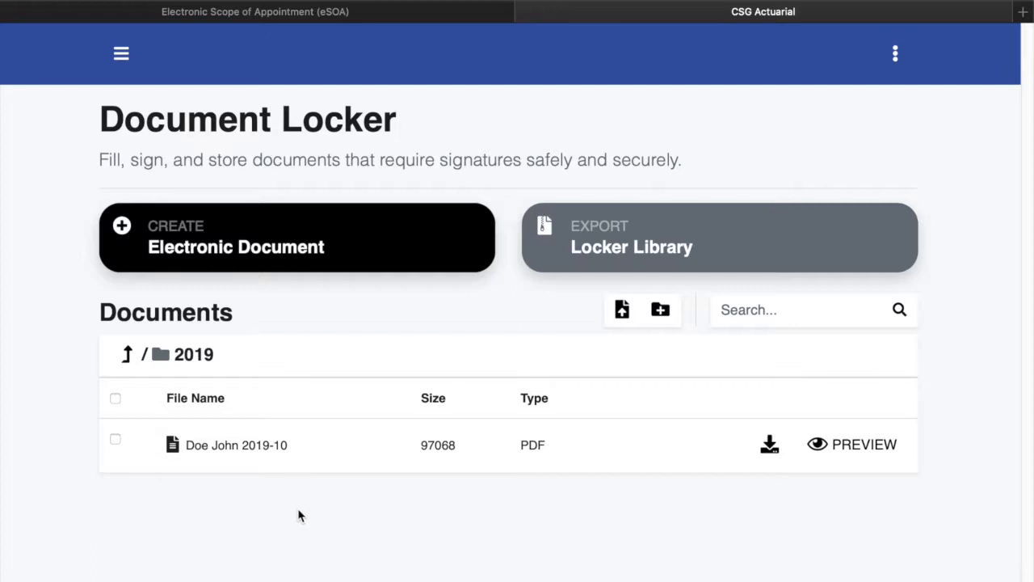
click(307, 247)
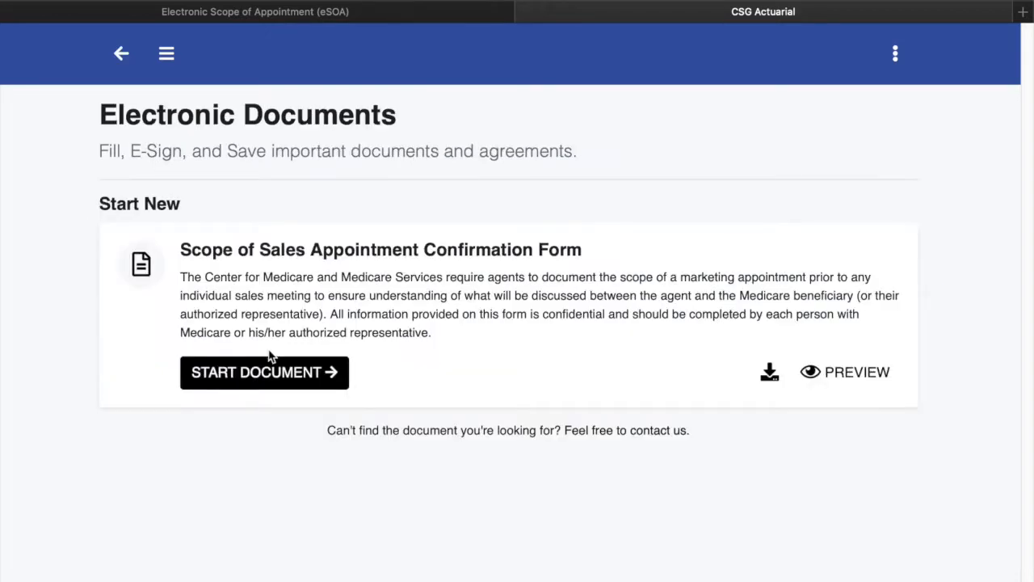
Start another Scope of Sales Appointment form, replacing 'Untitled Document' with 'Doe Jane 2019-10'
click(265, 373)
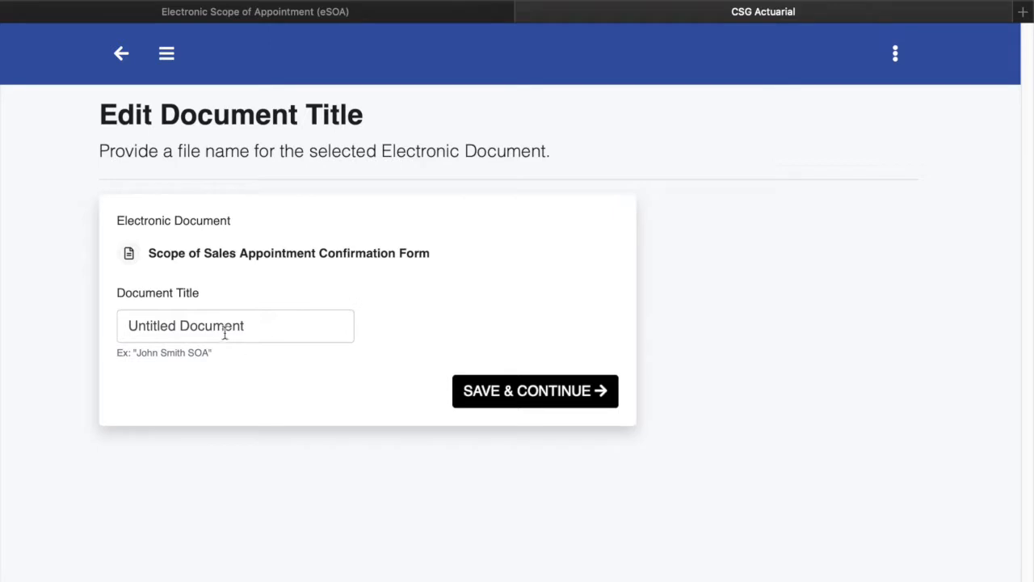
double_click(224, 327)
triple_click(224, 327)
text(Doe)
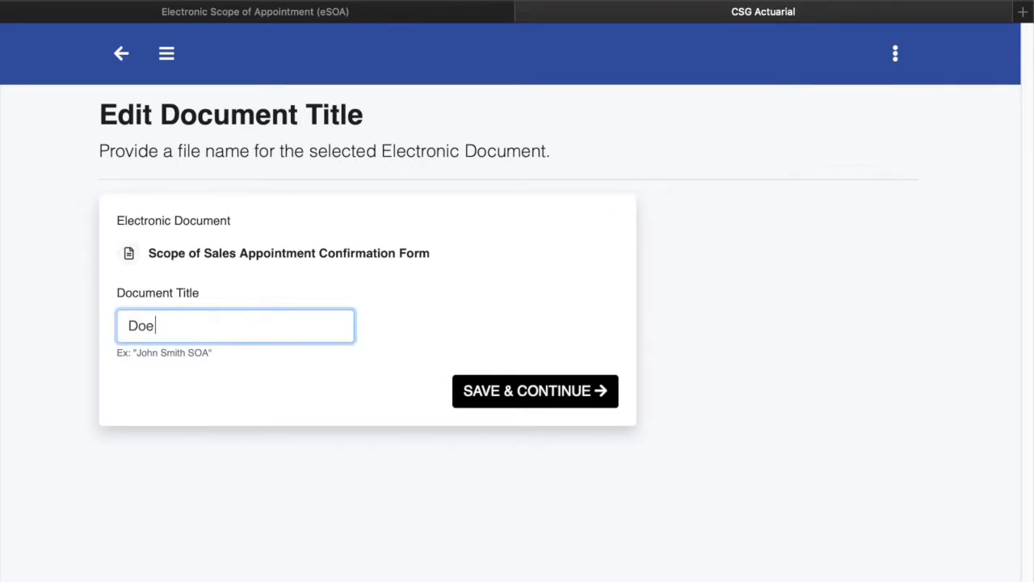
text( Jane 2019-10)
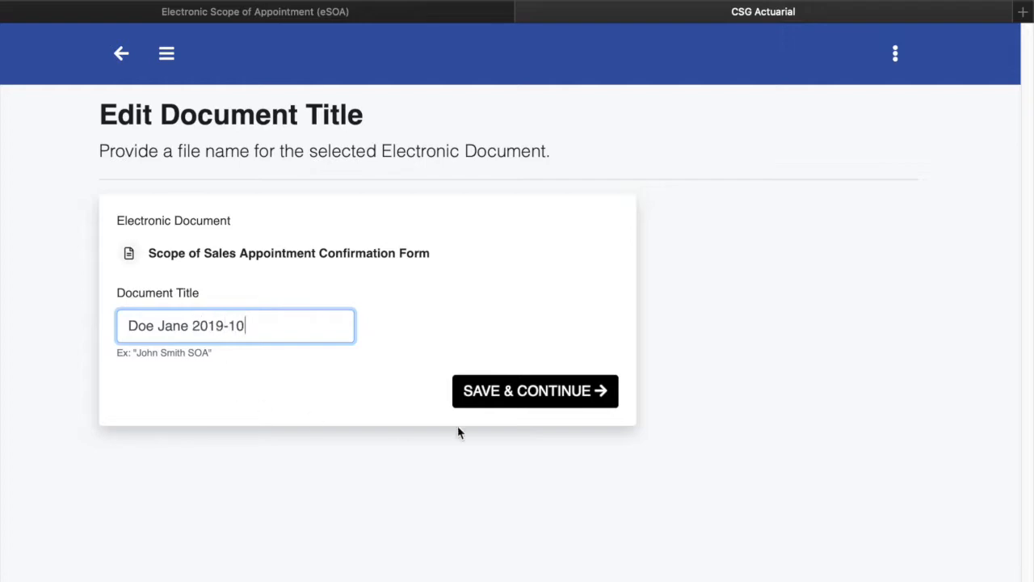
click(521, 402)
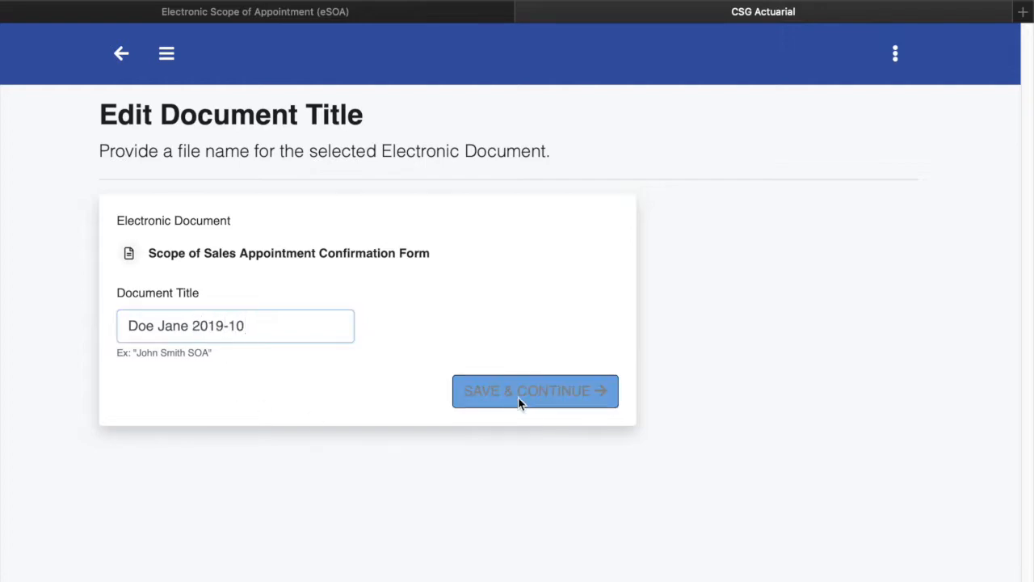
scroll(413, 441, down, 15)
Accept the e-signature consent, choose not same location, and email the signature link to the applicant's address
click(172, 494)
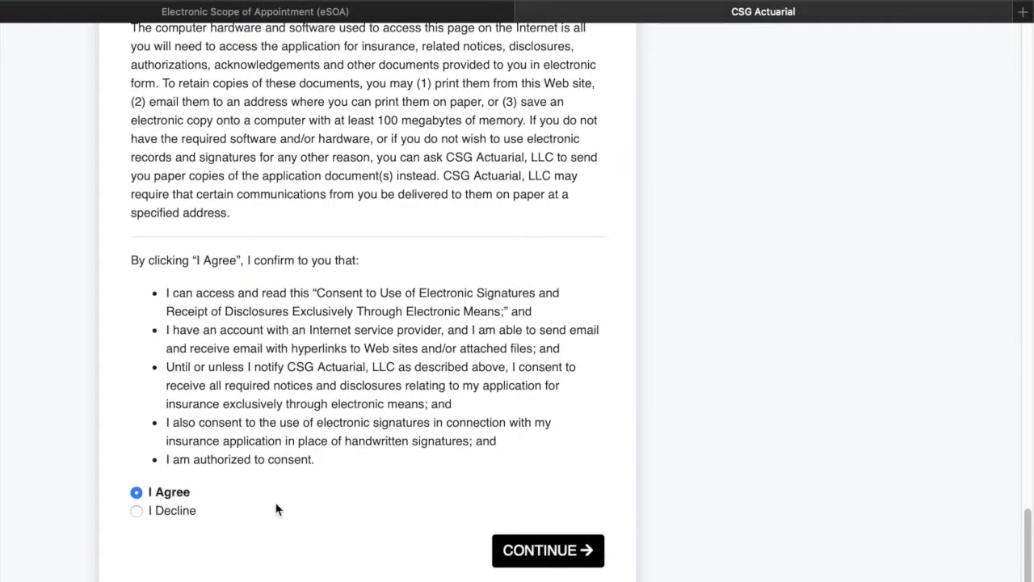
click(578, 555)
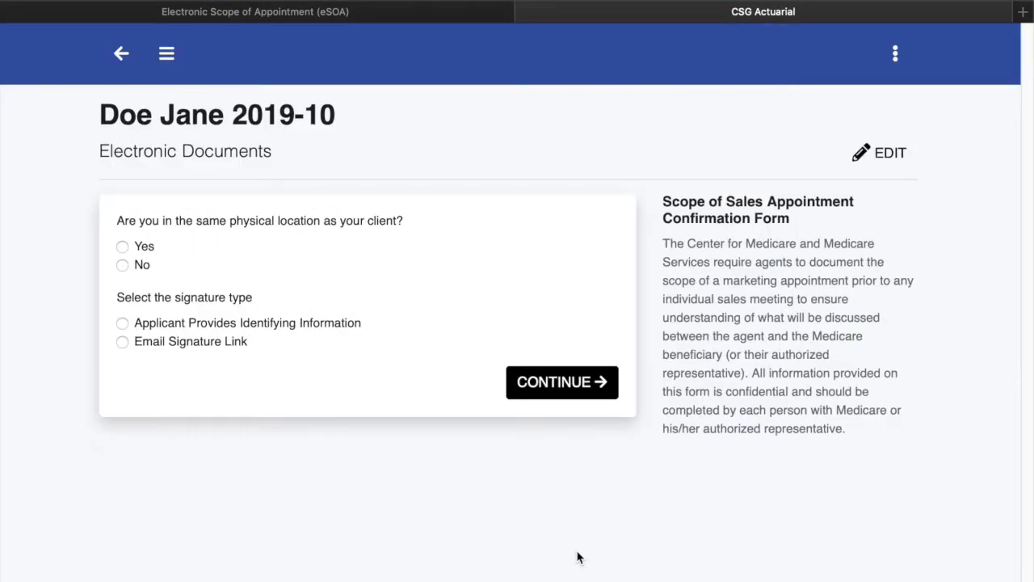
click(142, 268)
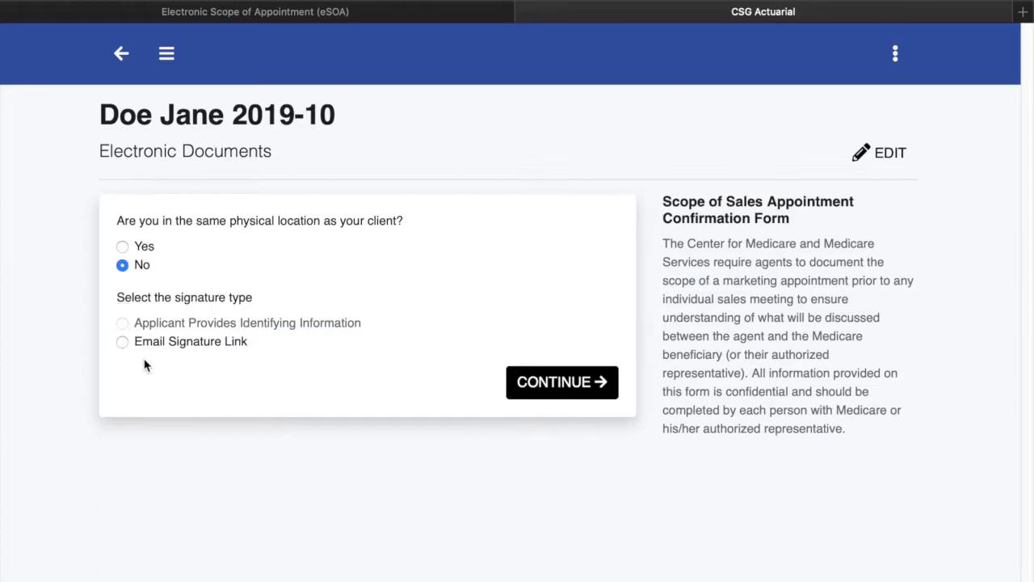
click(123, 344)
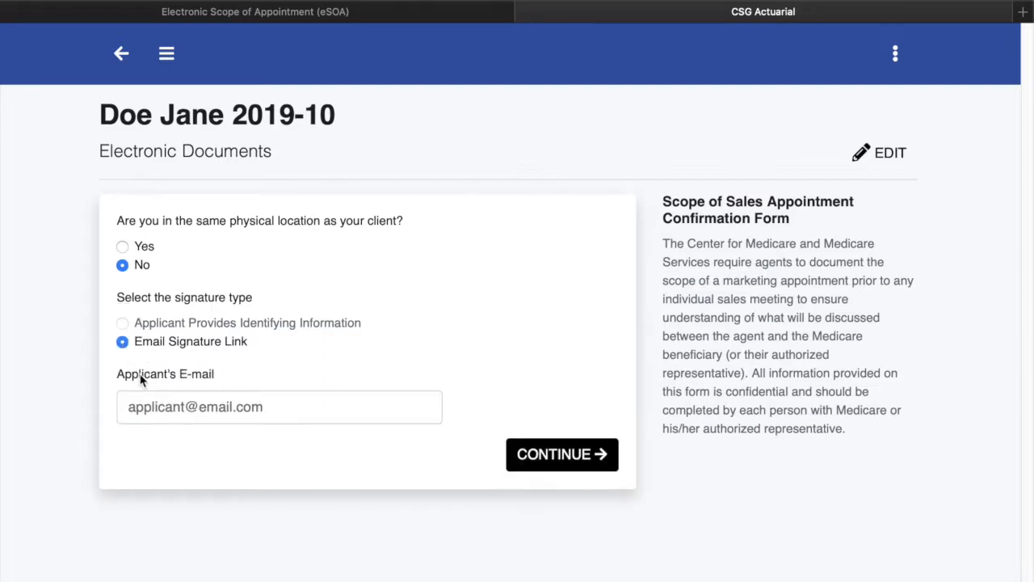
click(186, 406)
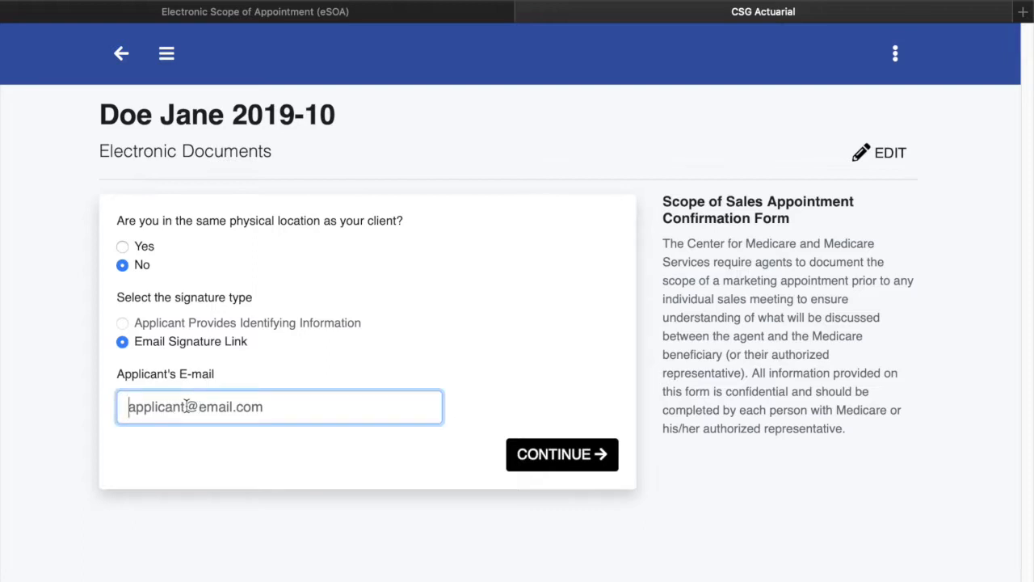
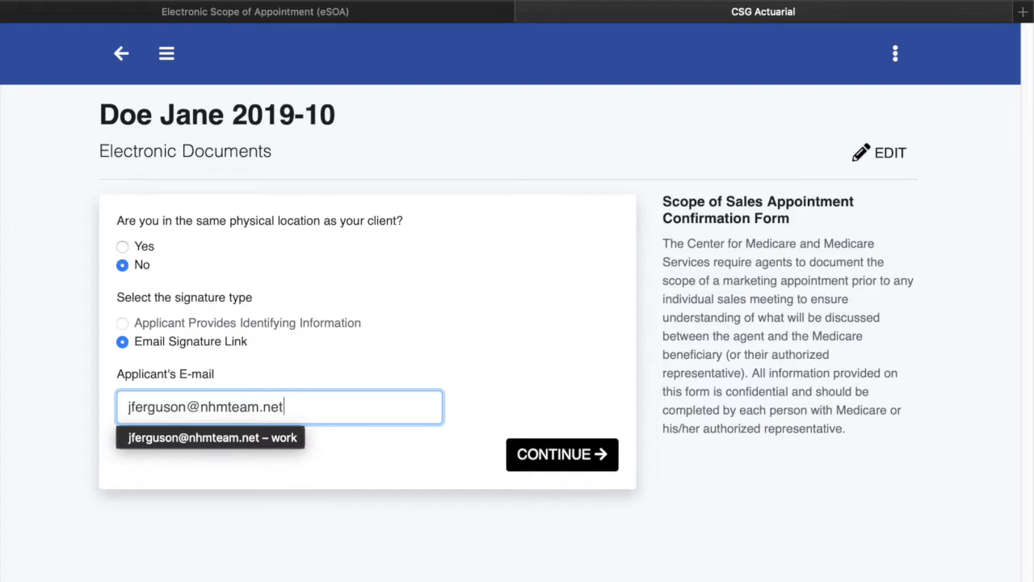
key(Tab)
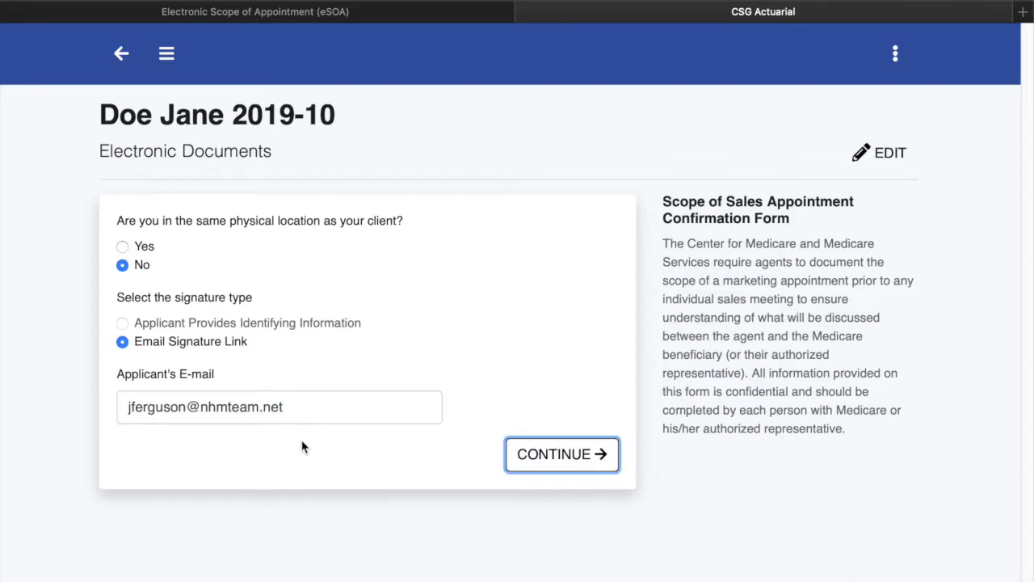
Send the signature request, copy the emailed verification code, and follow the e-sign link
click(566, 455)
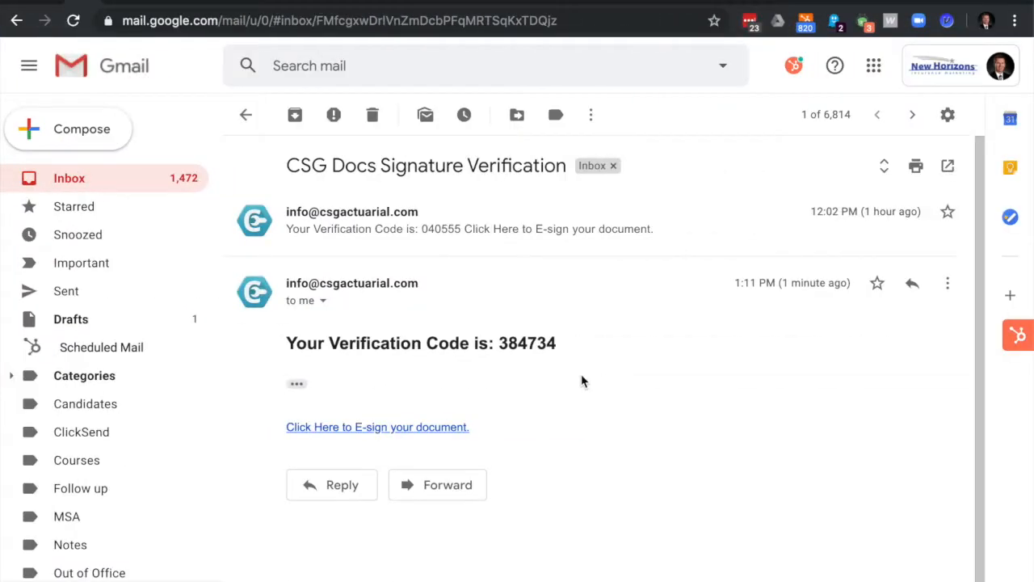
double_click(520, 342)
right_click(543, 343)
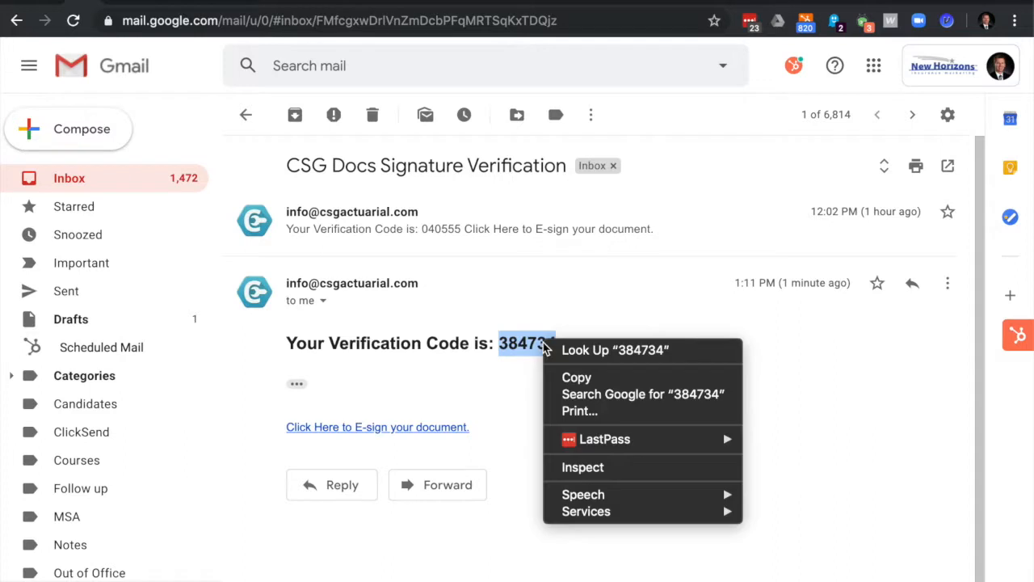
click(577, 377)
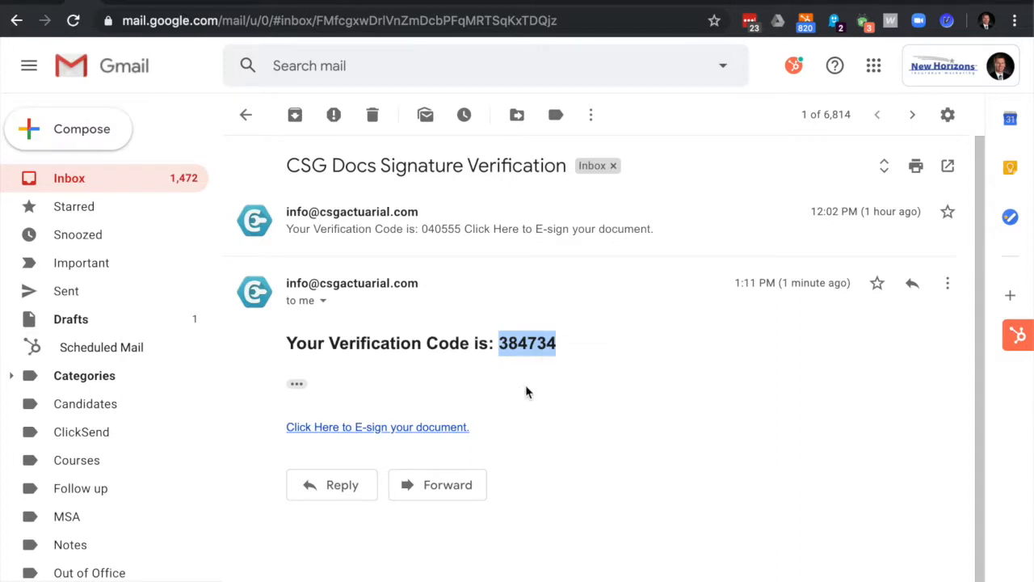
click(568, 432)
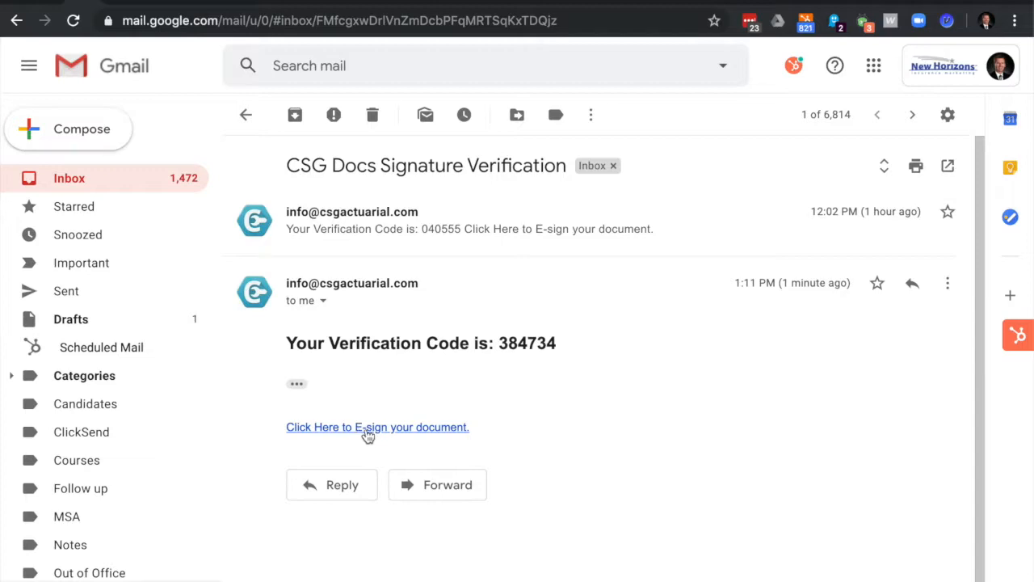
click(368, 428)
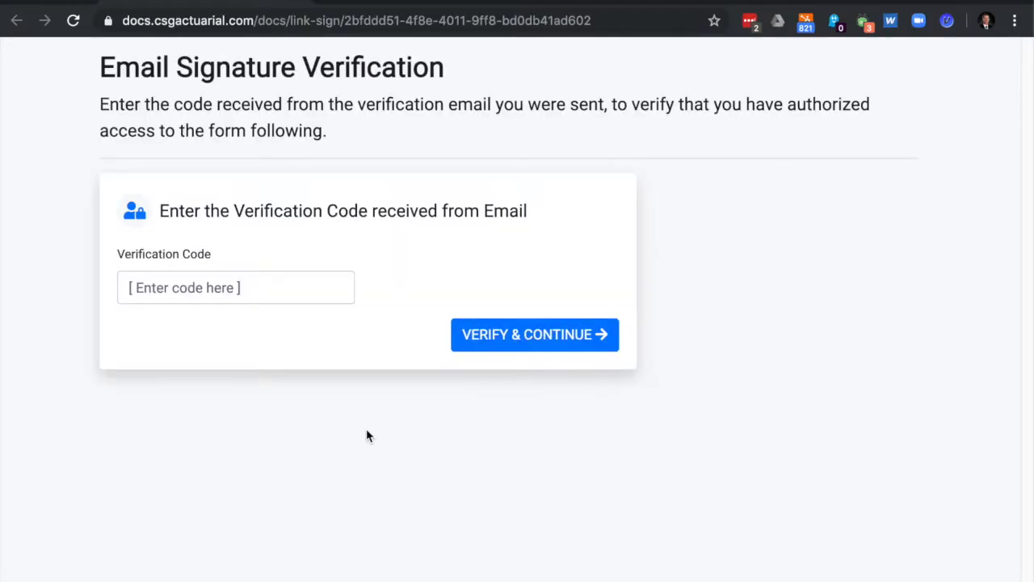
Paste the copied verification code into the code field and submit it
right_click(205, 286)
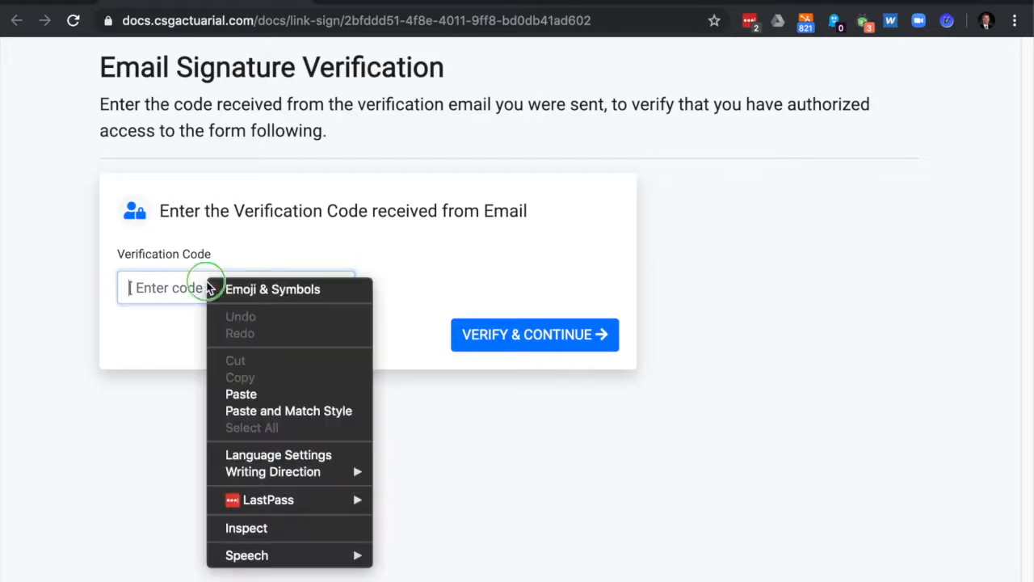
click(240, 394)
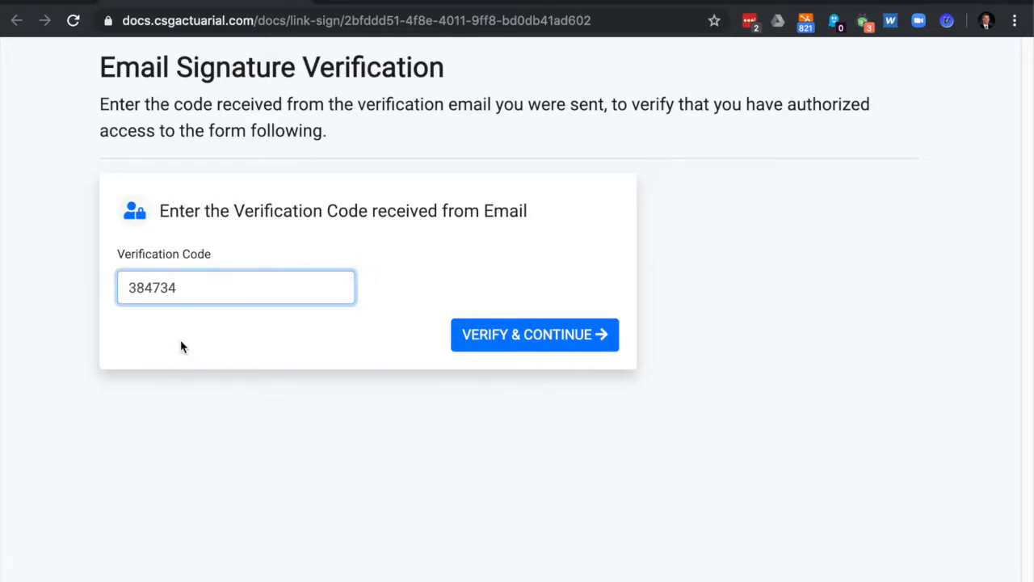
click(499, 339)
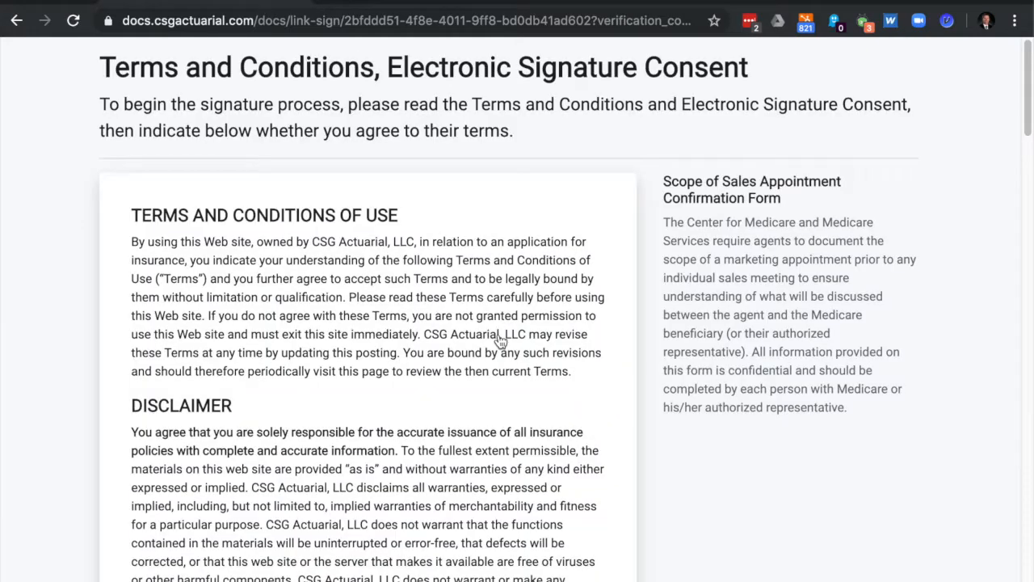
scroll(335, 420, down, 20)
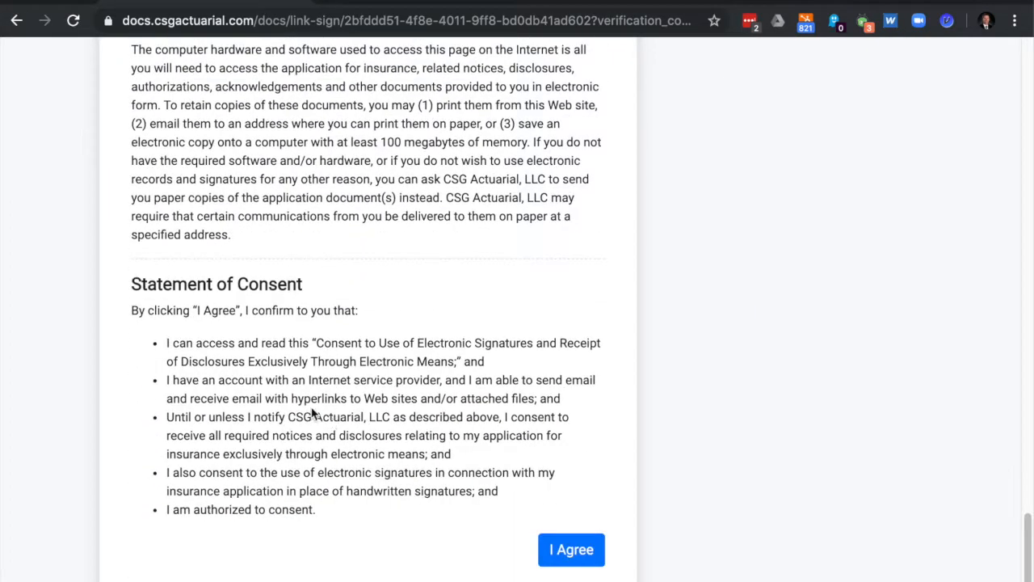
Accept the e-signature consent and tick Part D, Part C, Hospital Indemnity and Medigap
click(570, 550)
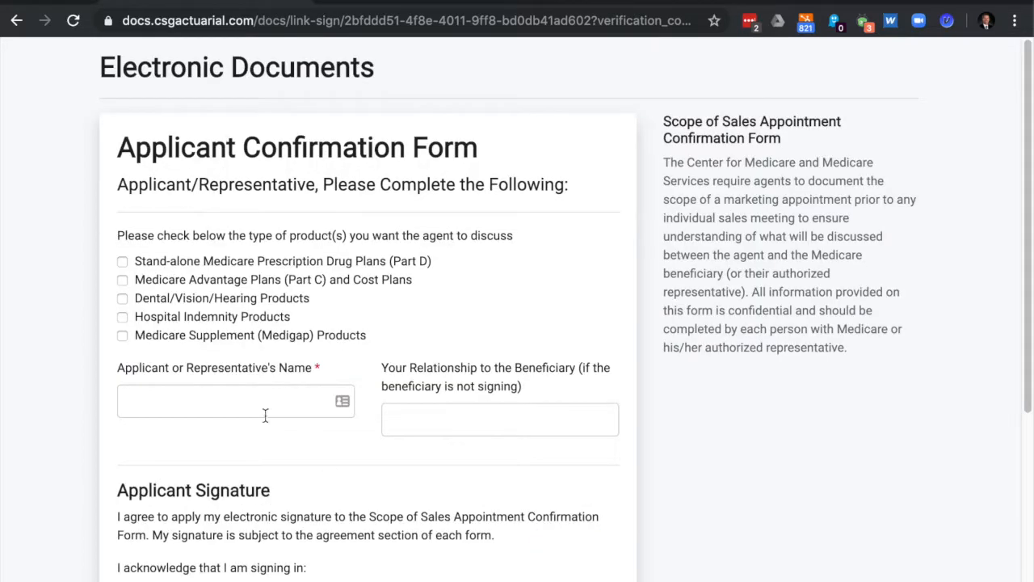
click(156, 267)
click(153, 280)
click(150, 319)
click(154, 335)
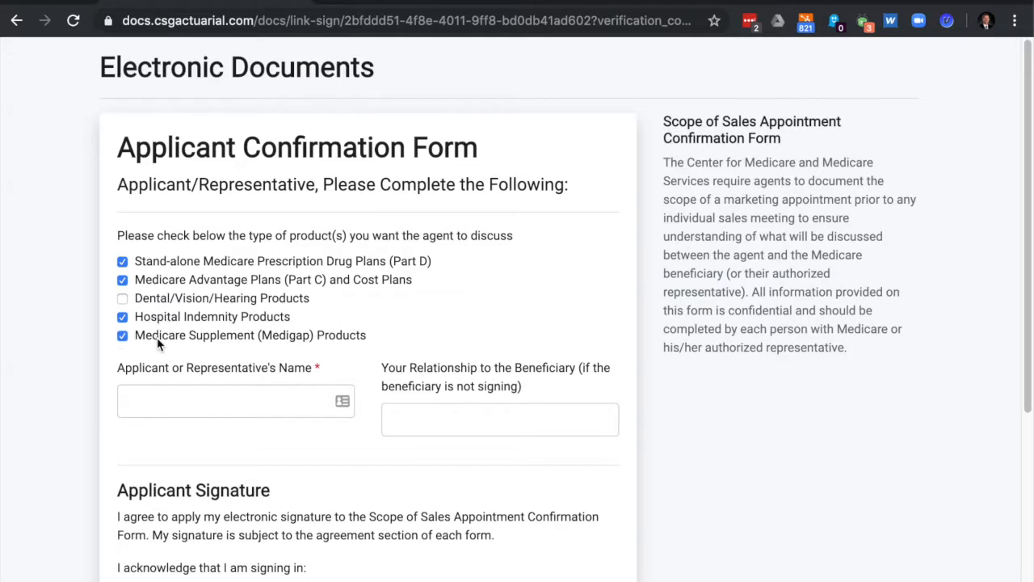
Enter the applicant's name, apply the e-signature, and sign and complete the form
click(248, 404)
text(Jane Doe)
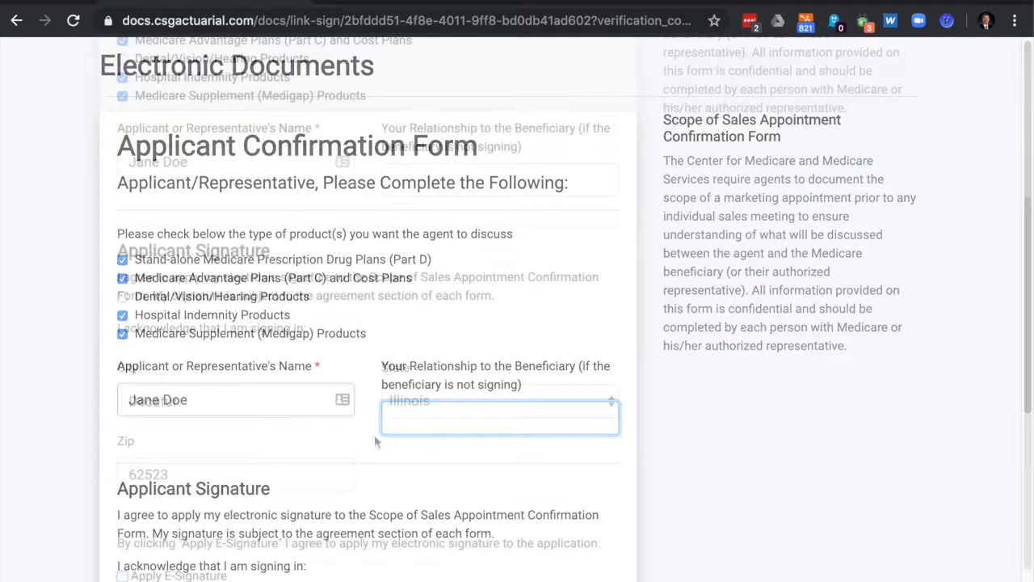
click(140, 519)
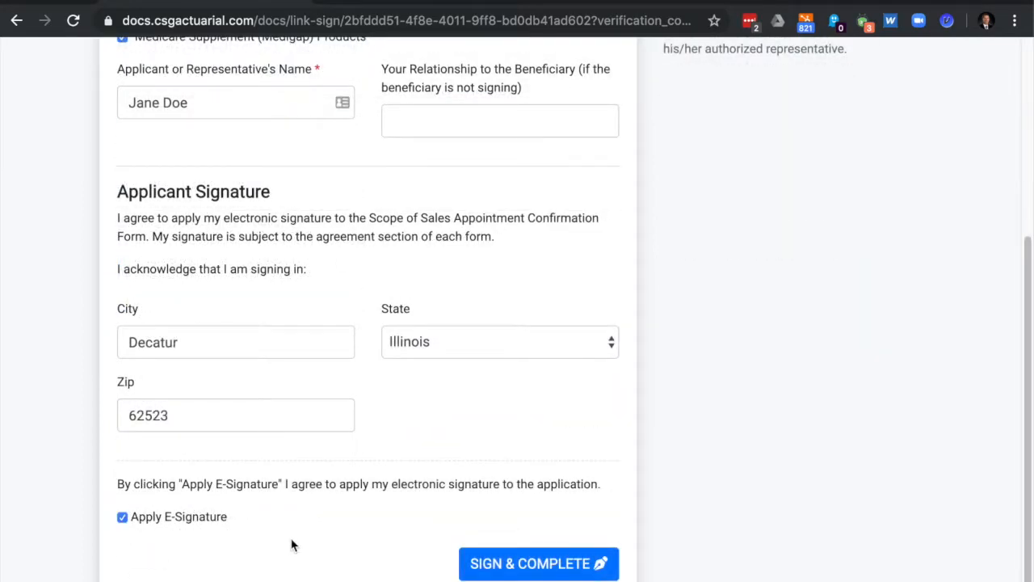
click(512, 564)
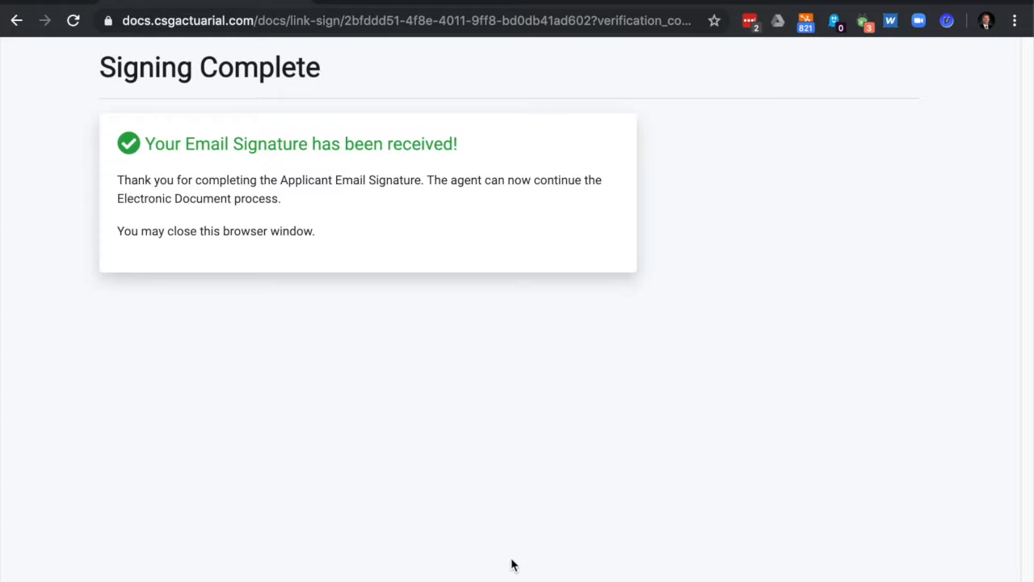
Return to the eSOA window, reopen Doe Jane 2019-10 and continue to the Agent Confirmation Form
key(ctrl+Left)
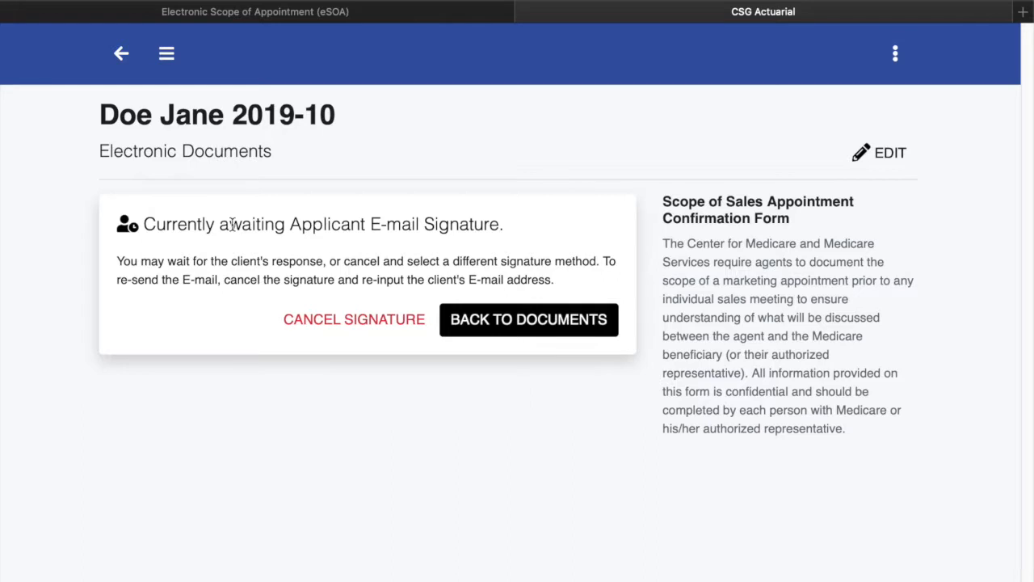
click(525, 327)
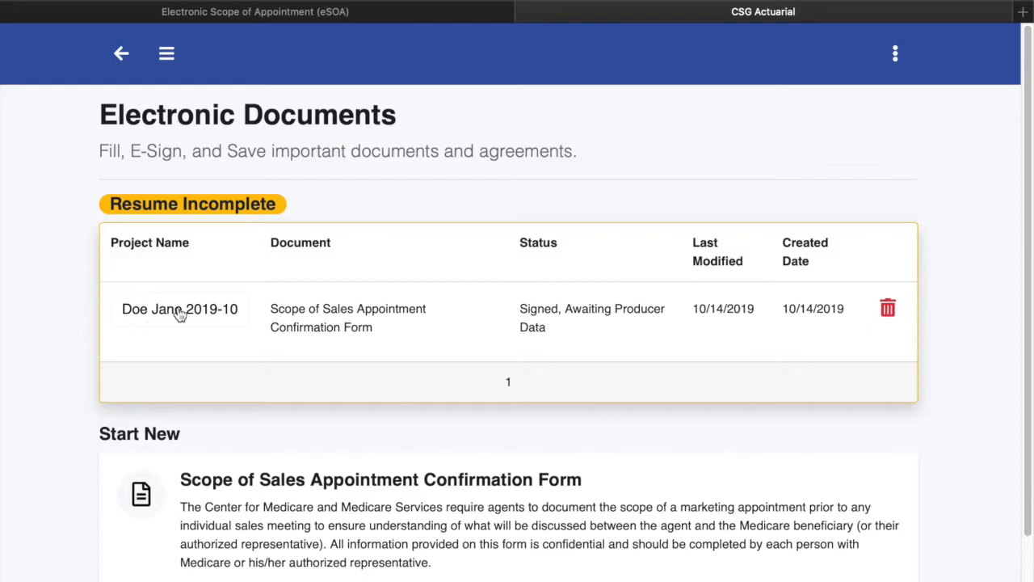
click(153, 316)
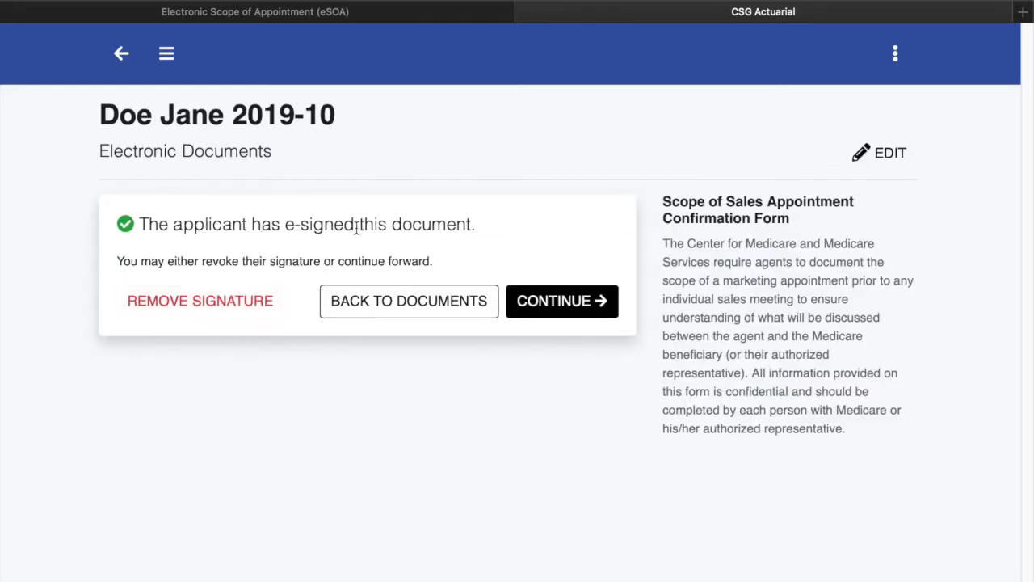
click(576, 304)
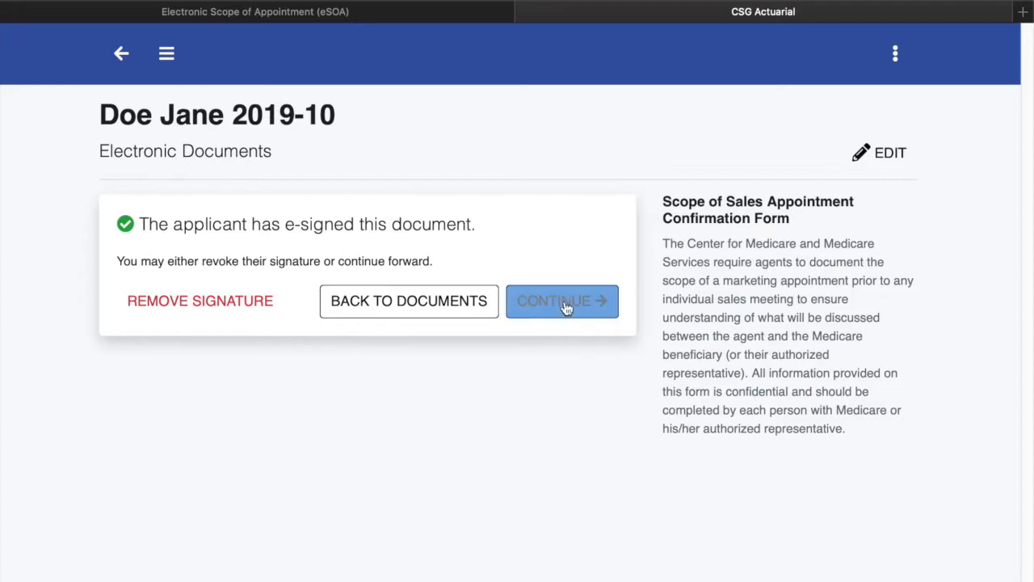
click(240, 353)
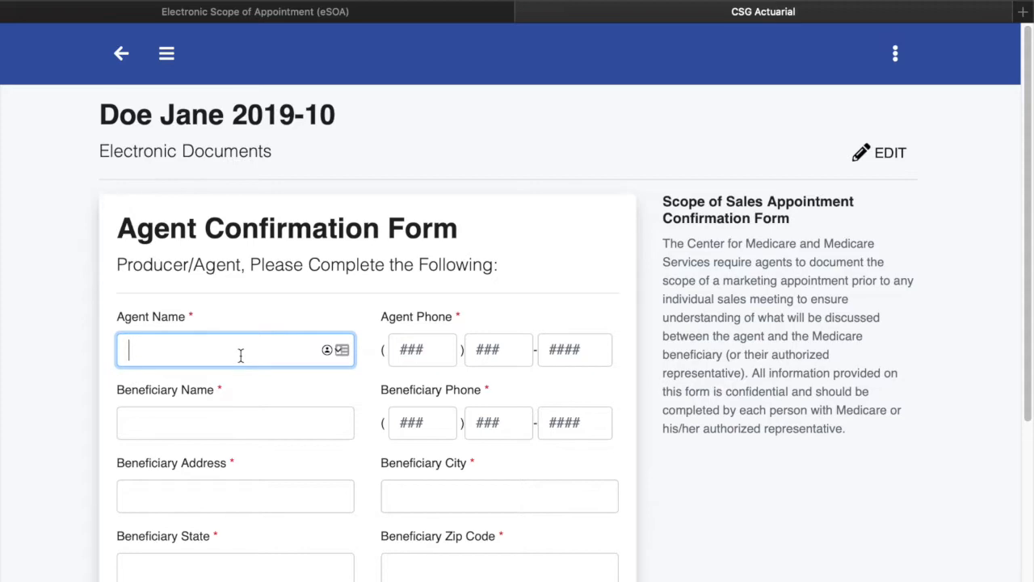
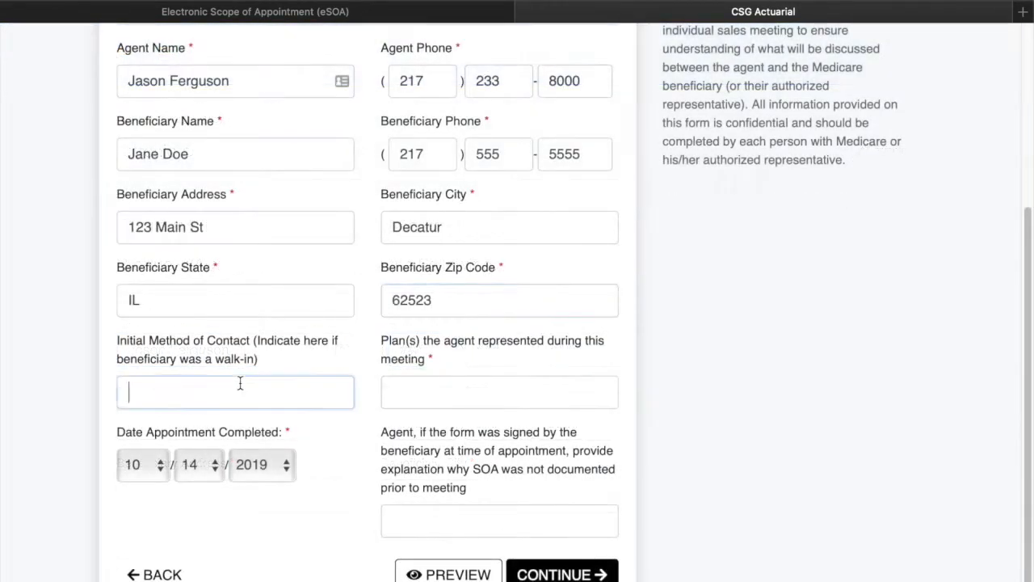
Enter the agent's name and 'phoned in for a quote' as the initial method of contact
click(240, 384)
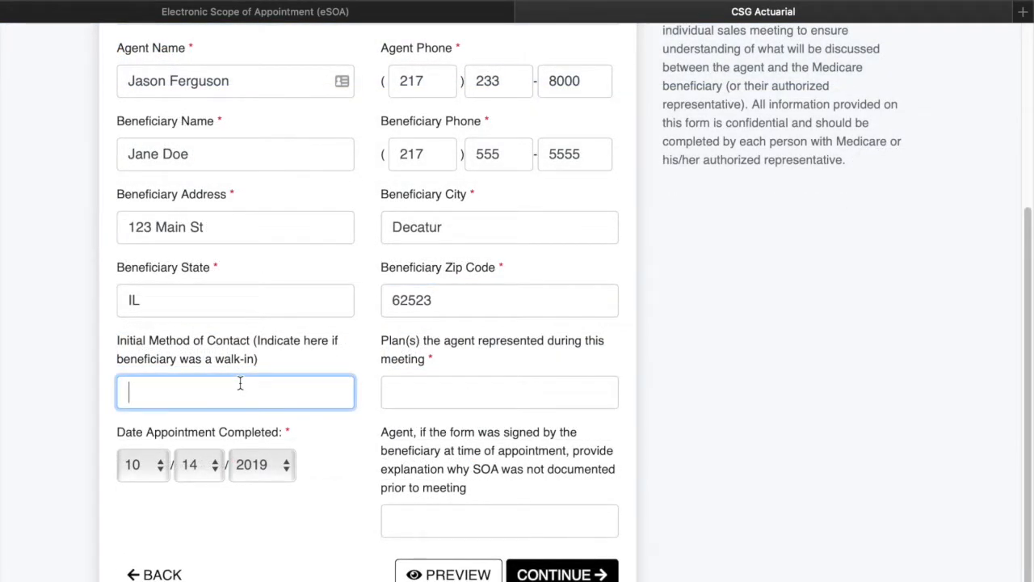
text(phoned in for a quote)
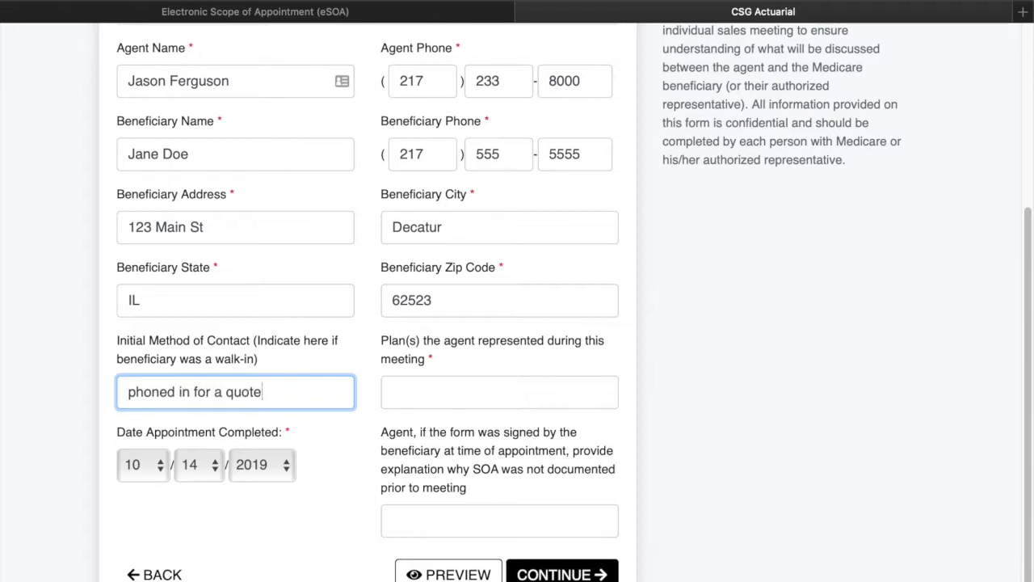
Enter 'Lasso MSA, Lasso HIP' as the plans represented, correcting the typo
click(461, 380)
text(Lasso )
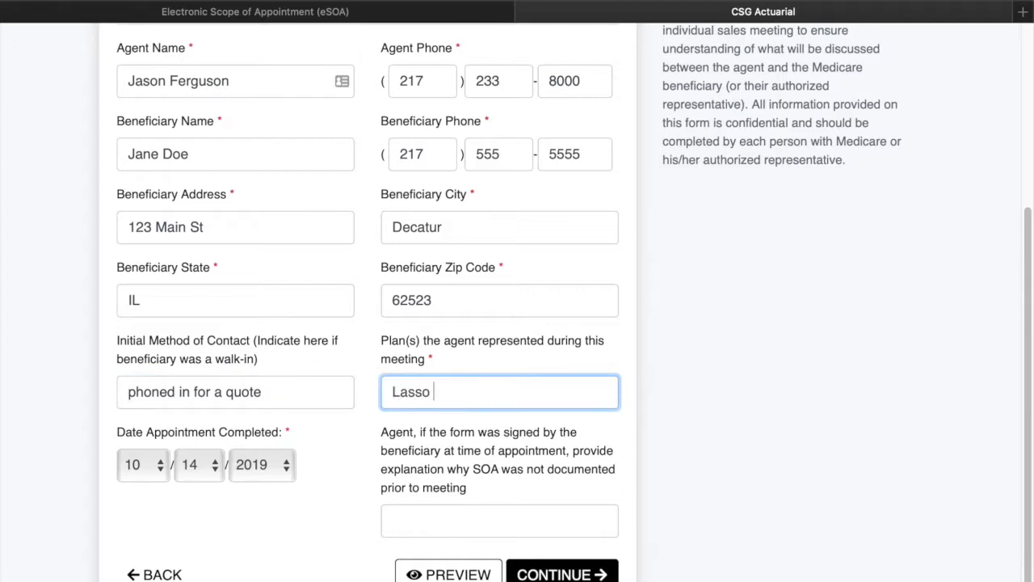
text(MSA, Lasos)
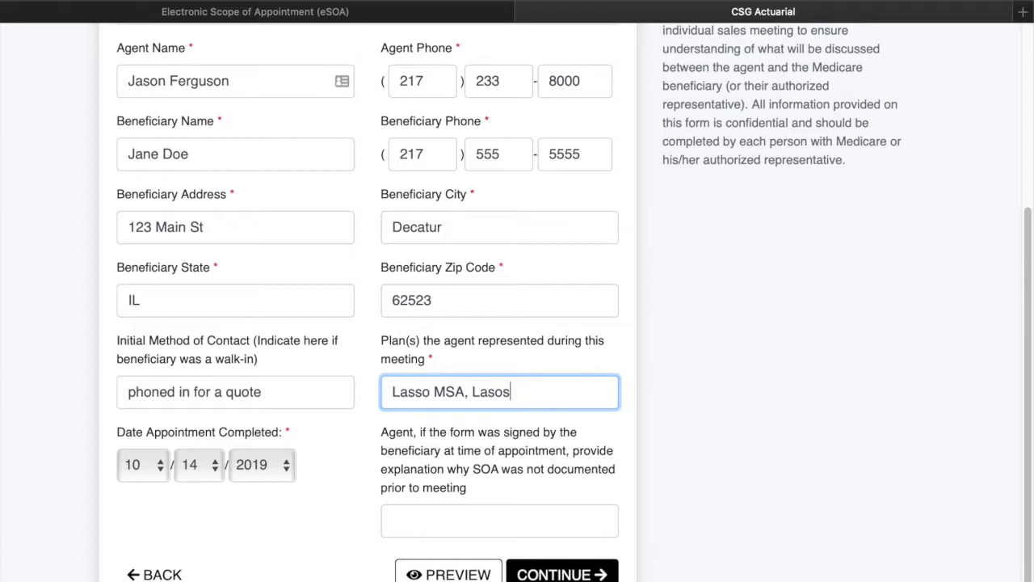
key(BackSpace)
key(BackSpace)
text(so HIP)
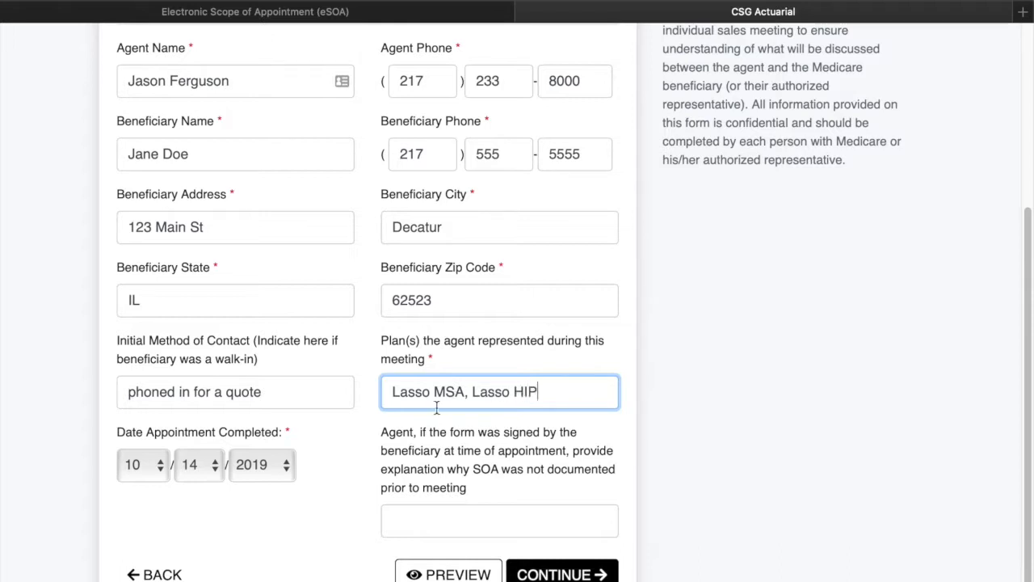
click(693, 532)
scroll(663, 535, down, 1)
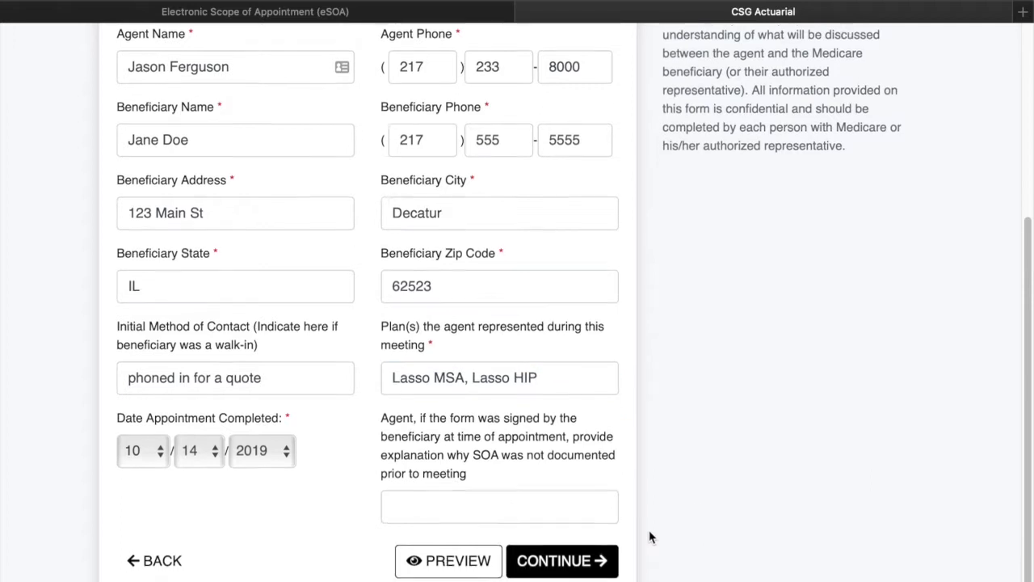
Agent-sign the Doe Jane 2019-10 form with the e-signature and save it to the library
click(562, 565)
click(160, 432)
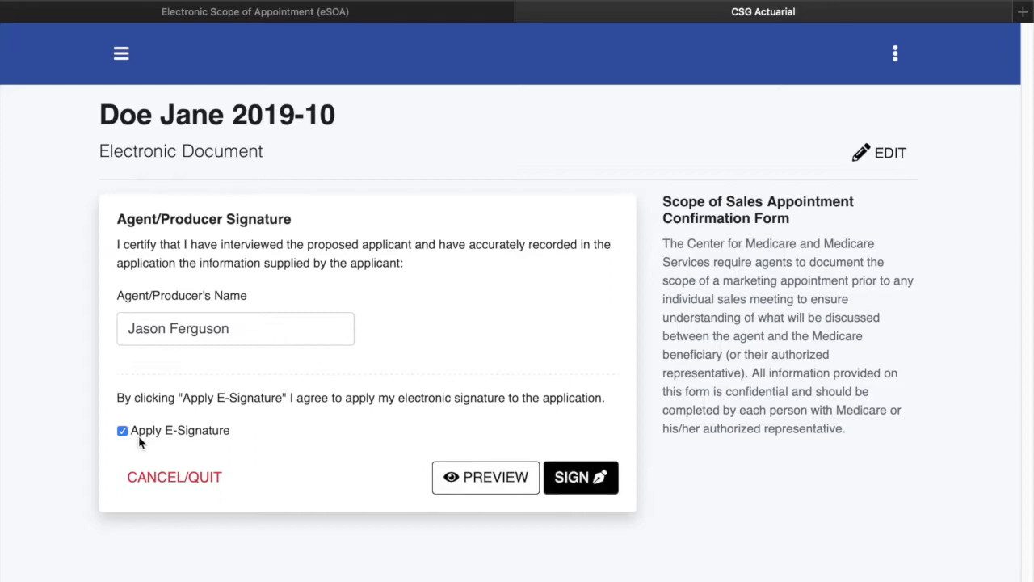
click(596, 477)
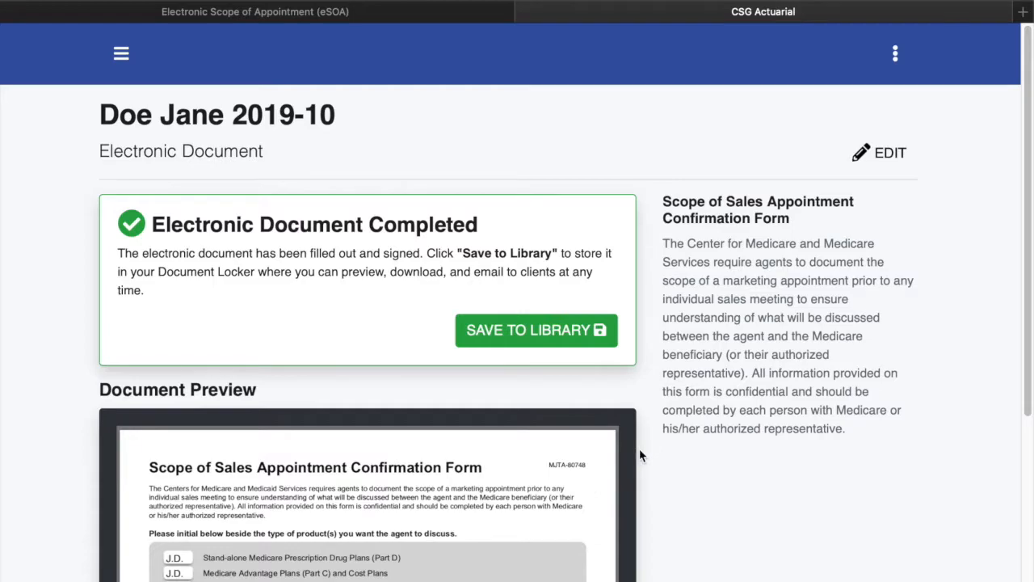
scroll(640, 457, down, 4)
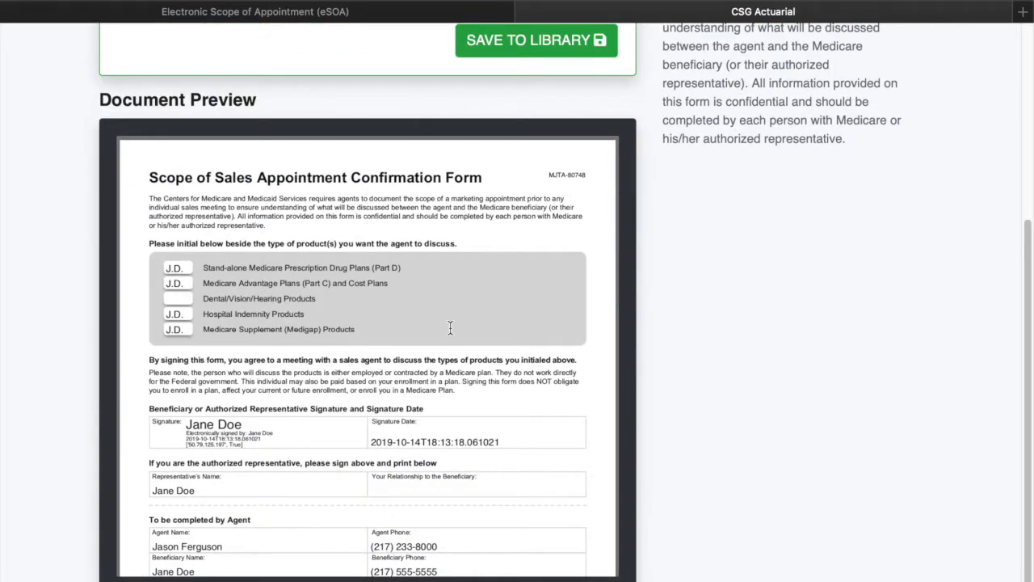
scroll(450, 328, up, 4)
click(526, 327)
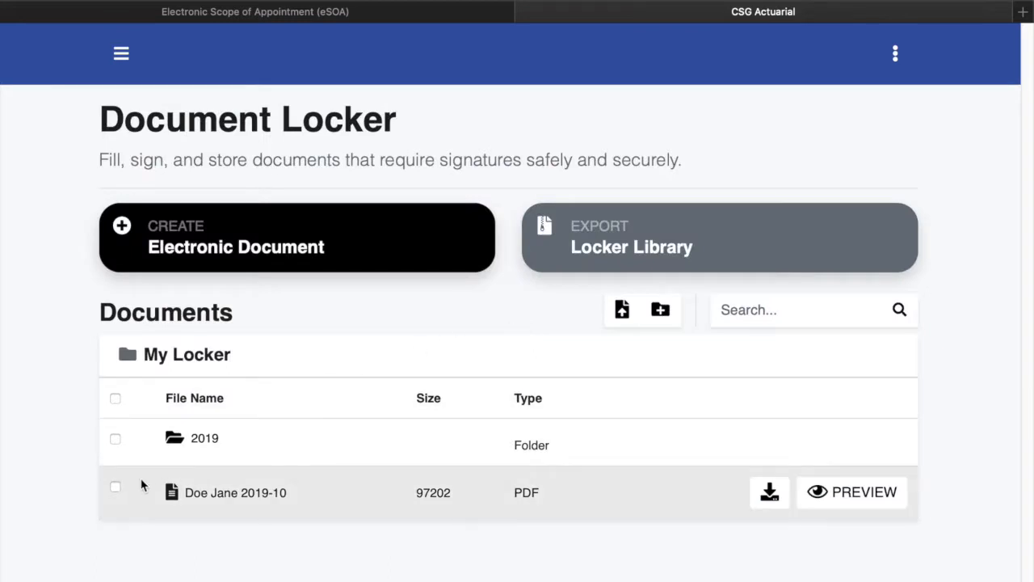
Move the Doe Jane 2019-10 PDF into the 2019 folder, then open that folder
click(116, 488)
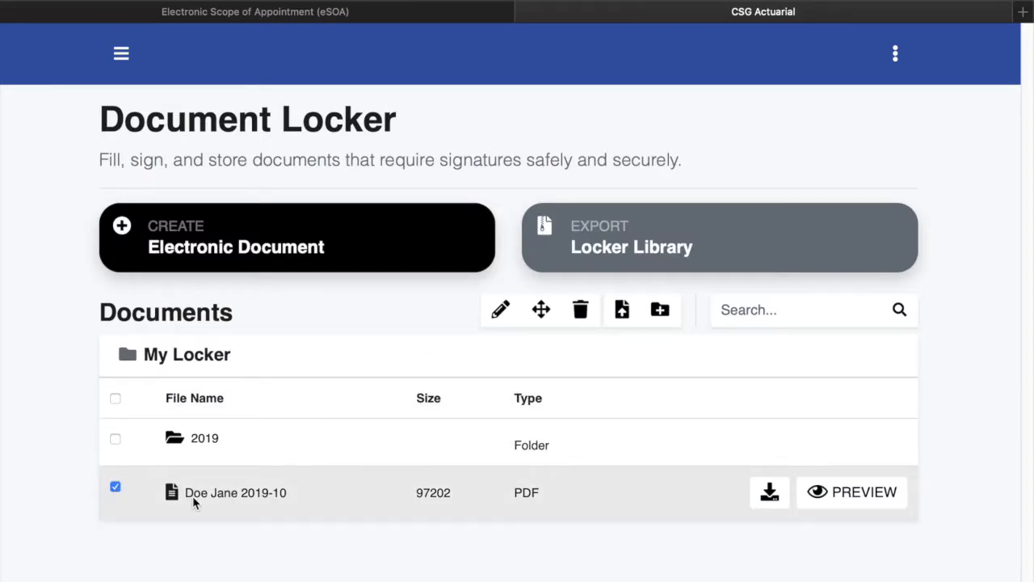
click(541, 310)
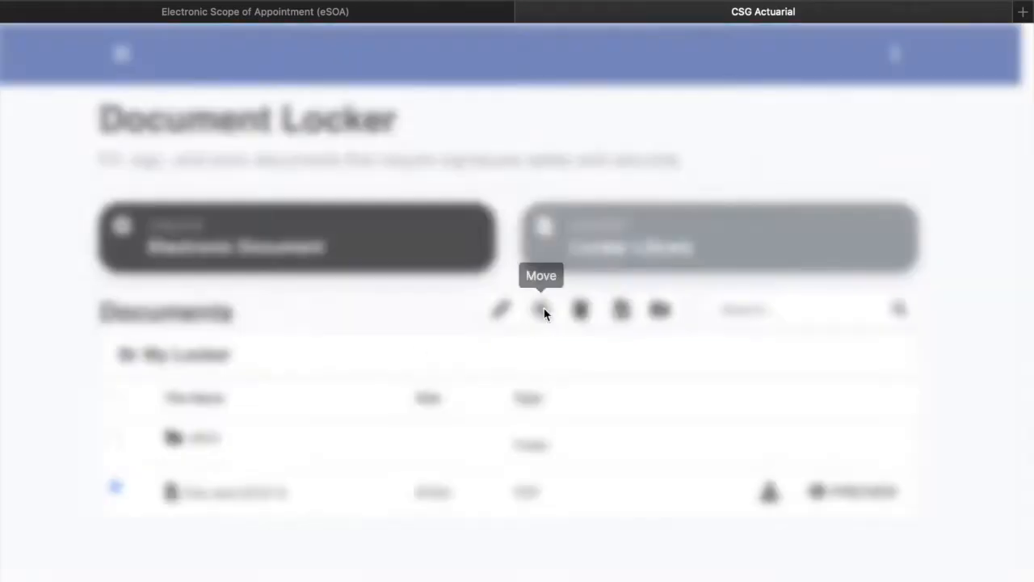
click(407, 203)
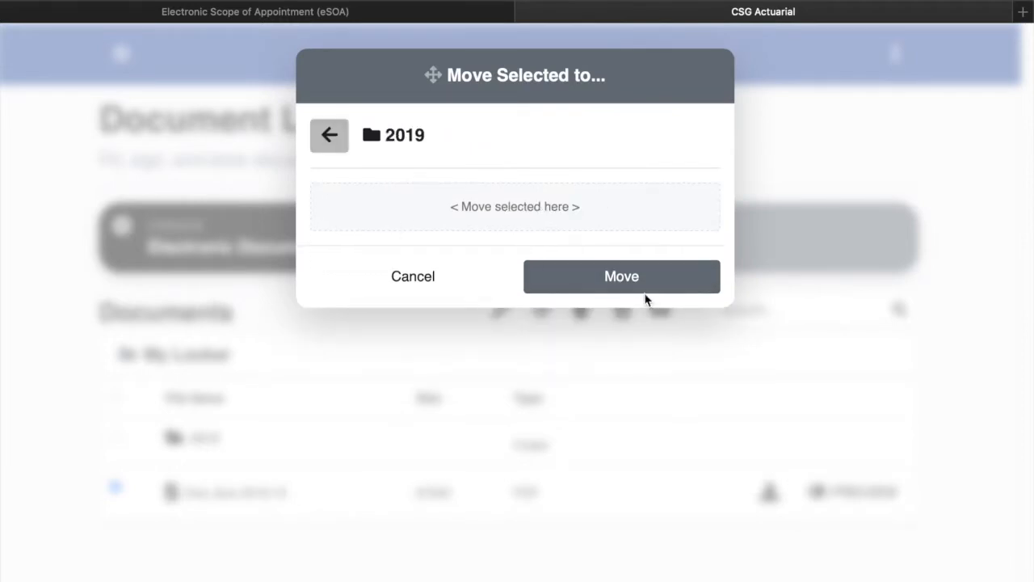
click(621, 275)
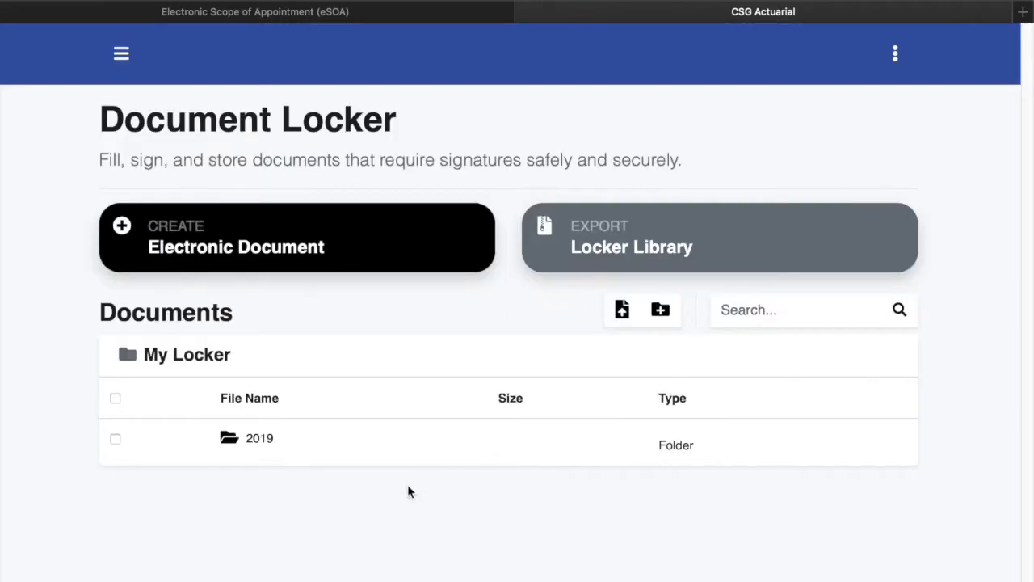
click(260, 440)
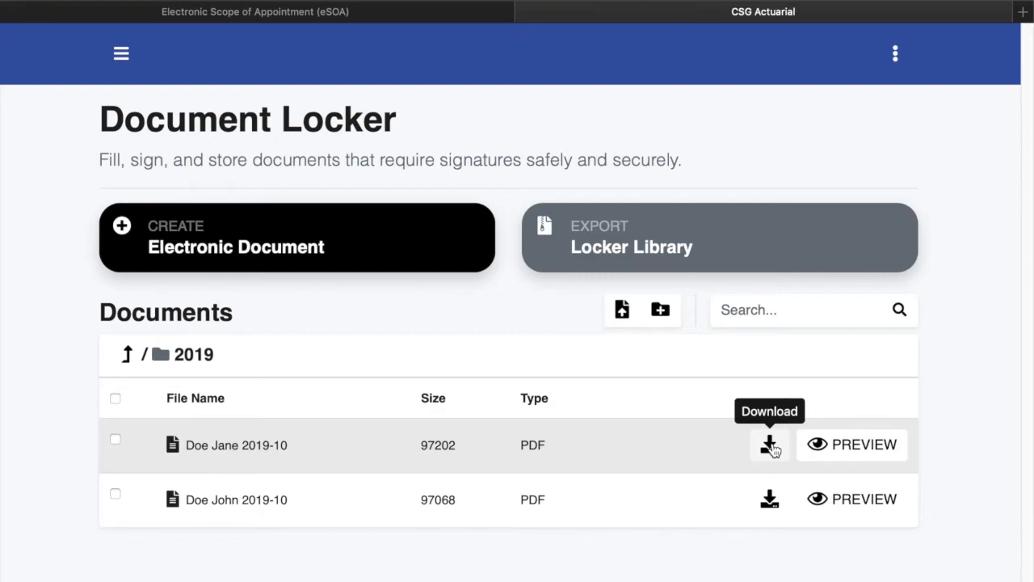
click(865, 450)
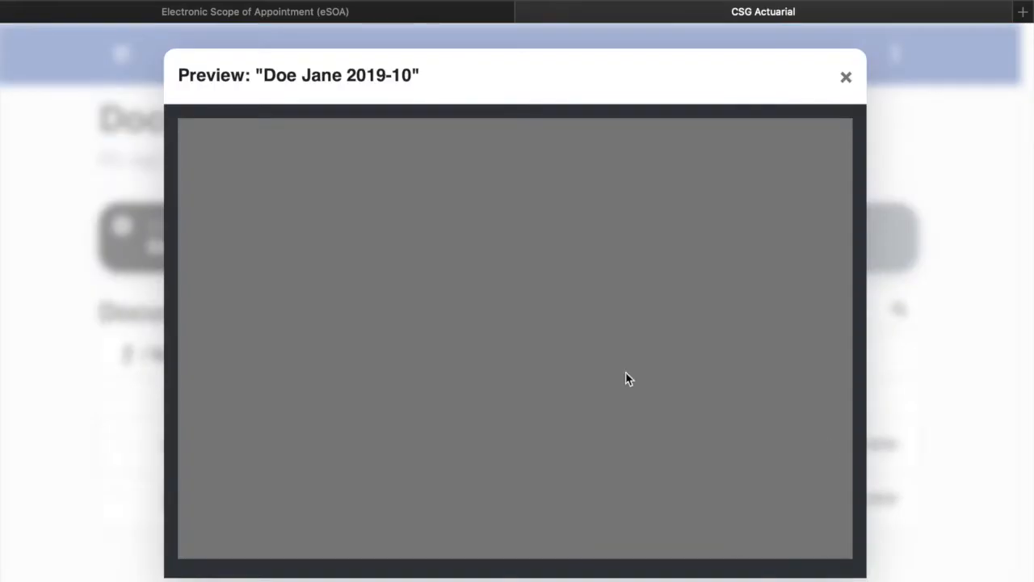
scroll(600, 353, down, 1)
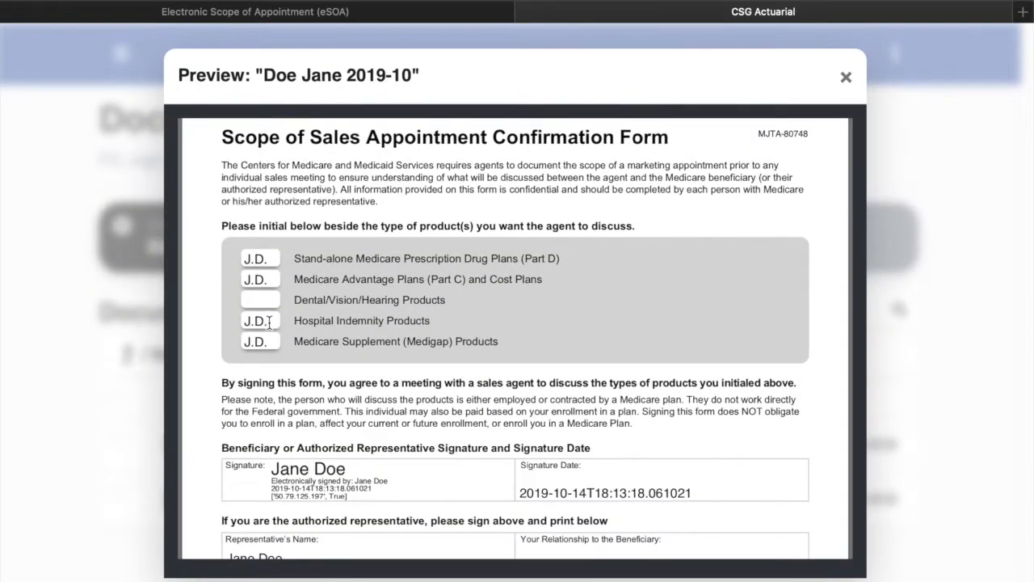
scroll(269, 322, down, 5)
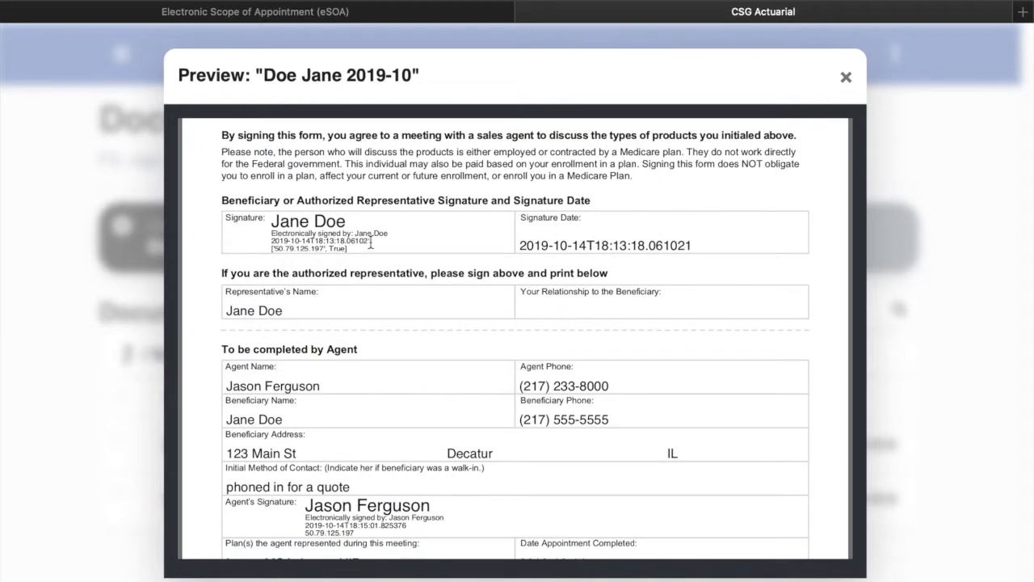
scroll(375, 364, down, 3)
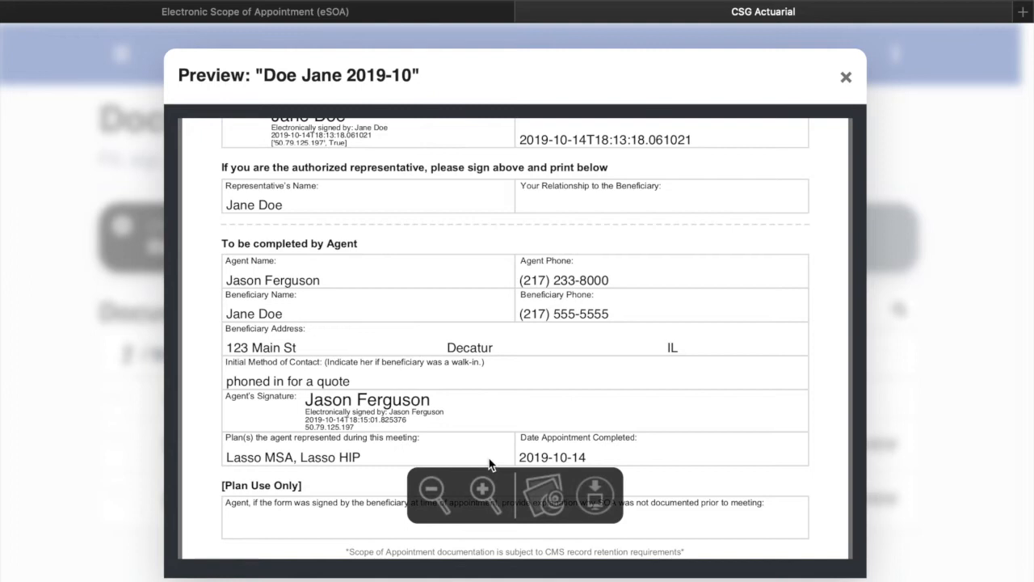
scroll(670, 267, up, 1)
click(846, 77)
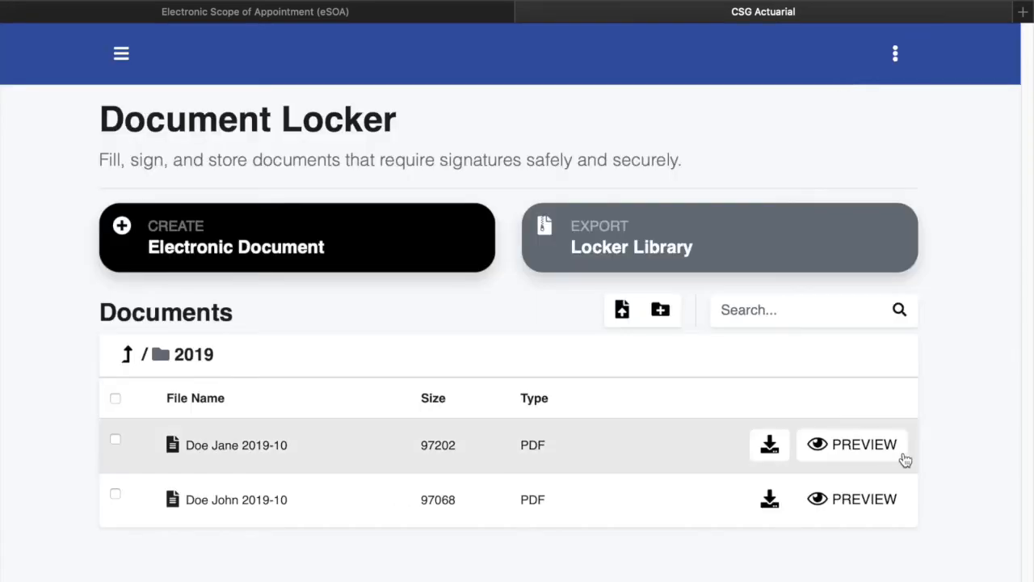